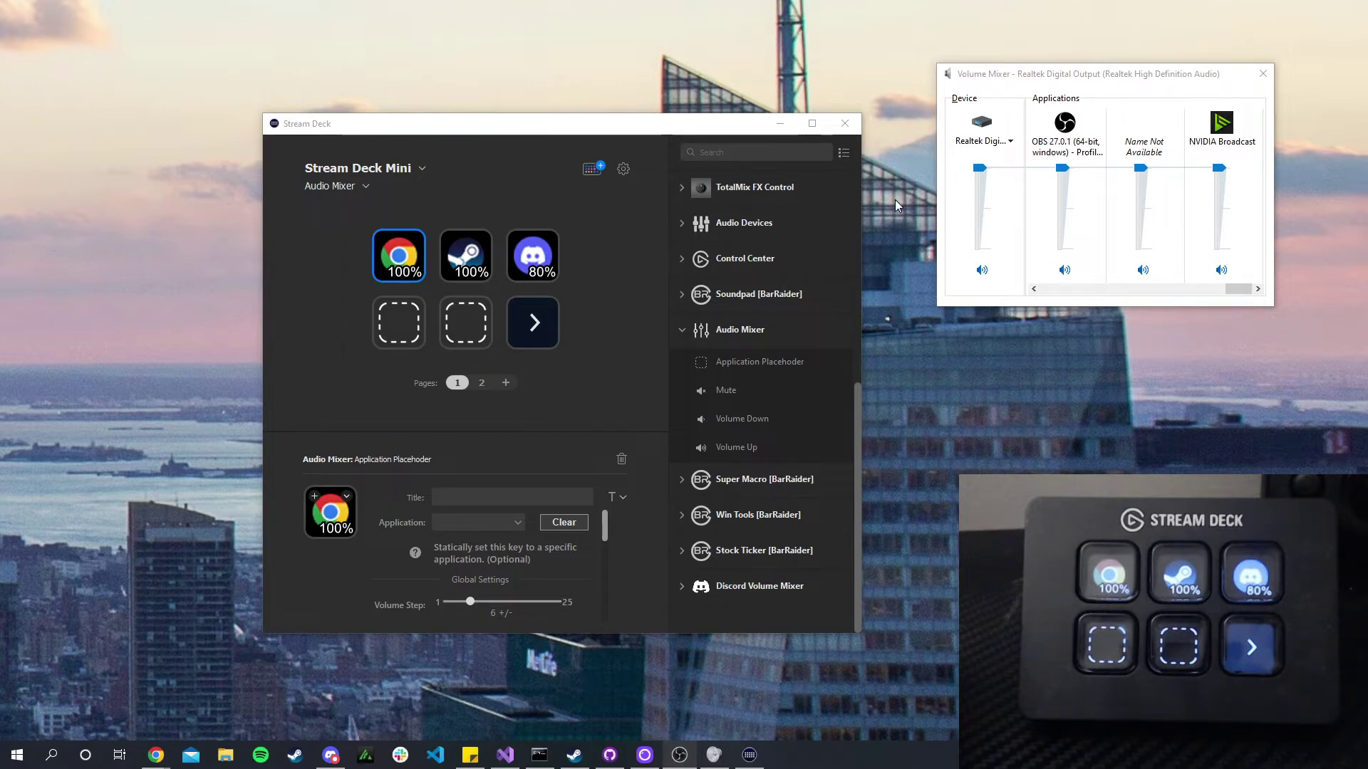
# Move the Windows Volume Mixer window aside and deselect the Chrome key
pyautogui.click(1237, 291)
pyautogui.moveTo(1237, 291); pyautogui.dragTo(1010, 295)
pyautogui.click(613, 307)
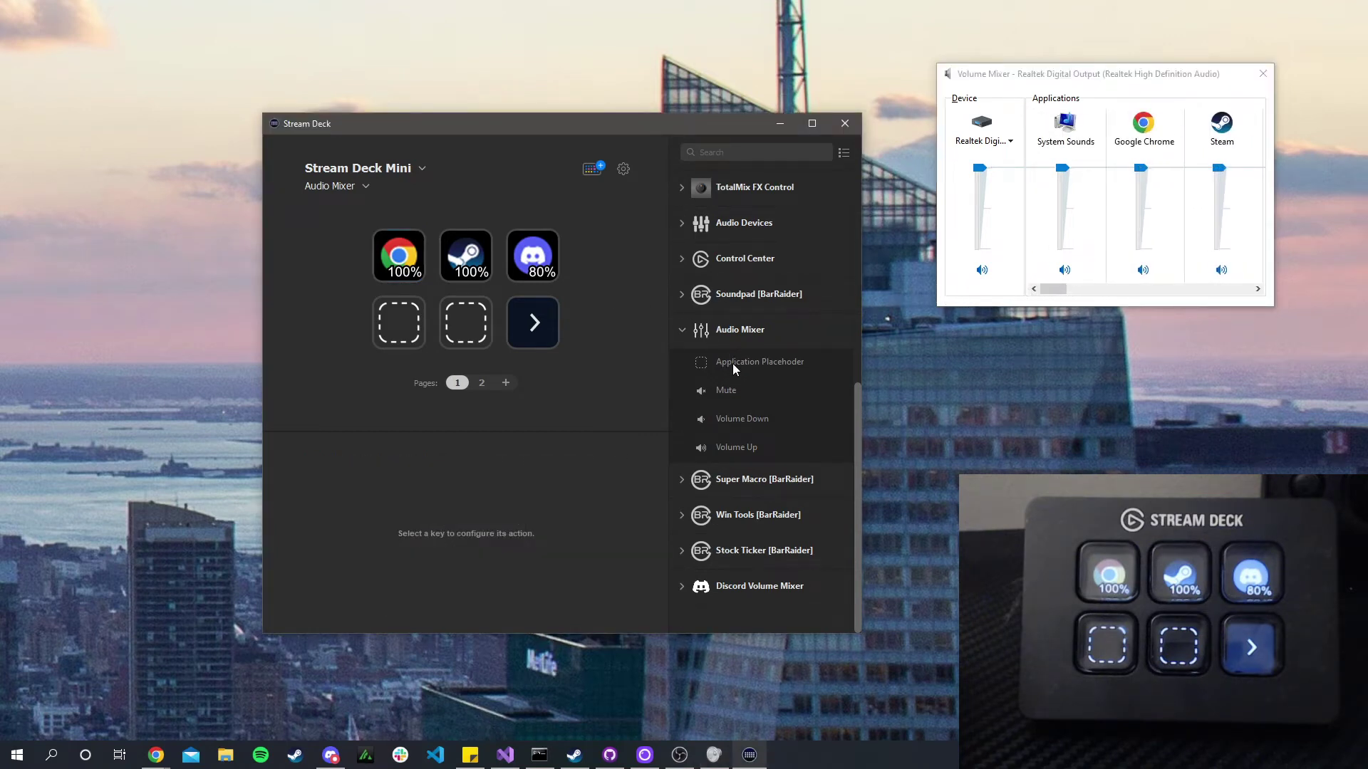
# Drop an Application Placeholder on the empty bottom key, view its settings, then switch to Spotify
pyautogui.moveTo(732, 363); pyautogui.dragTo(447, 329)
pyautogui.click(397, 330)
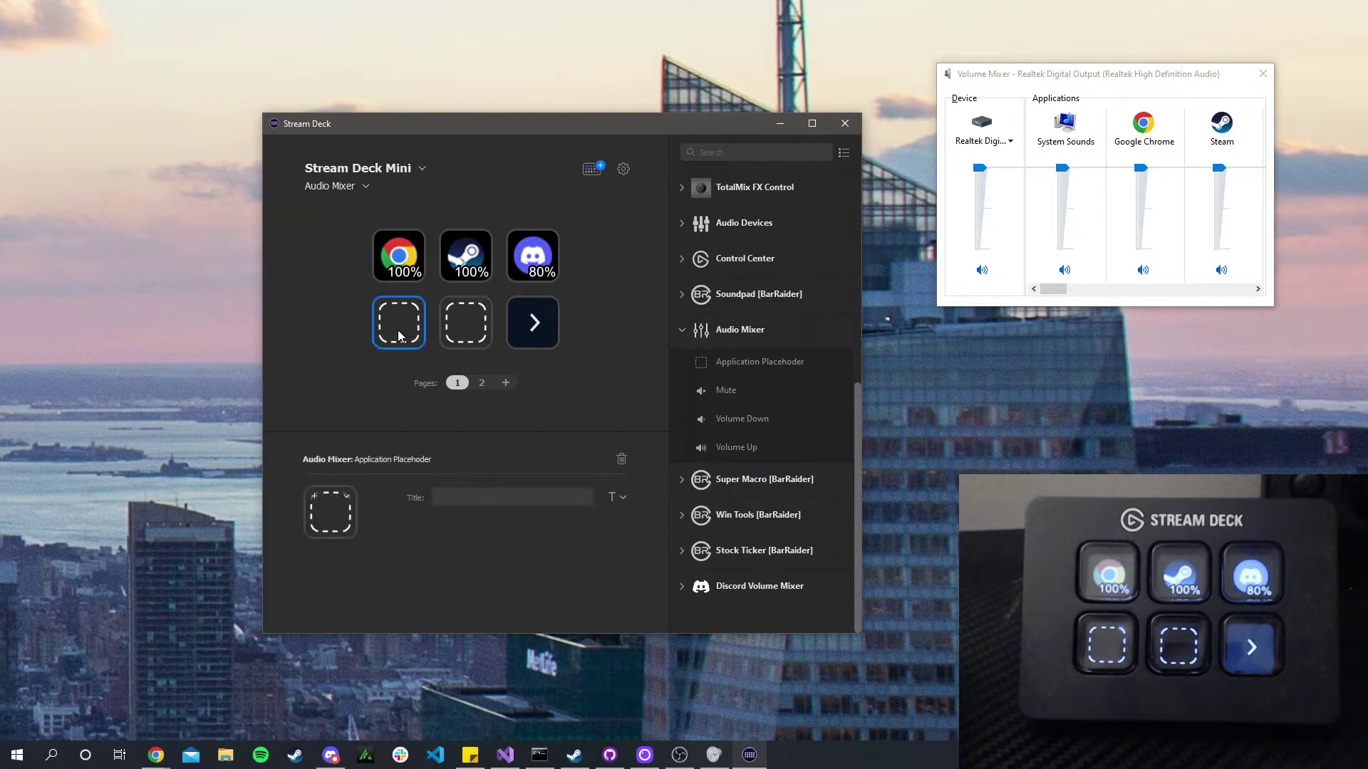
pyautogui.click(456, 326)
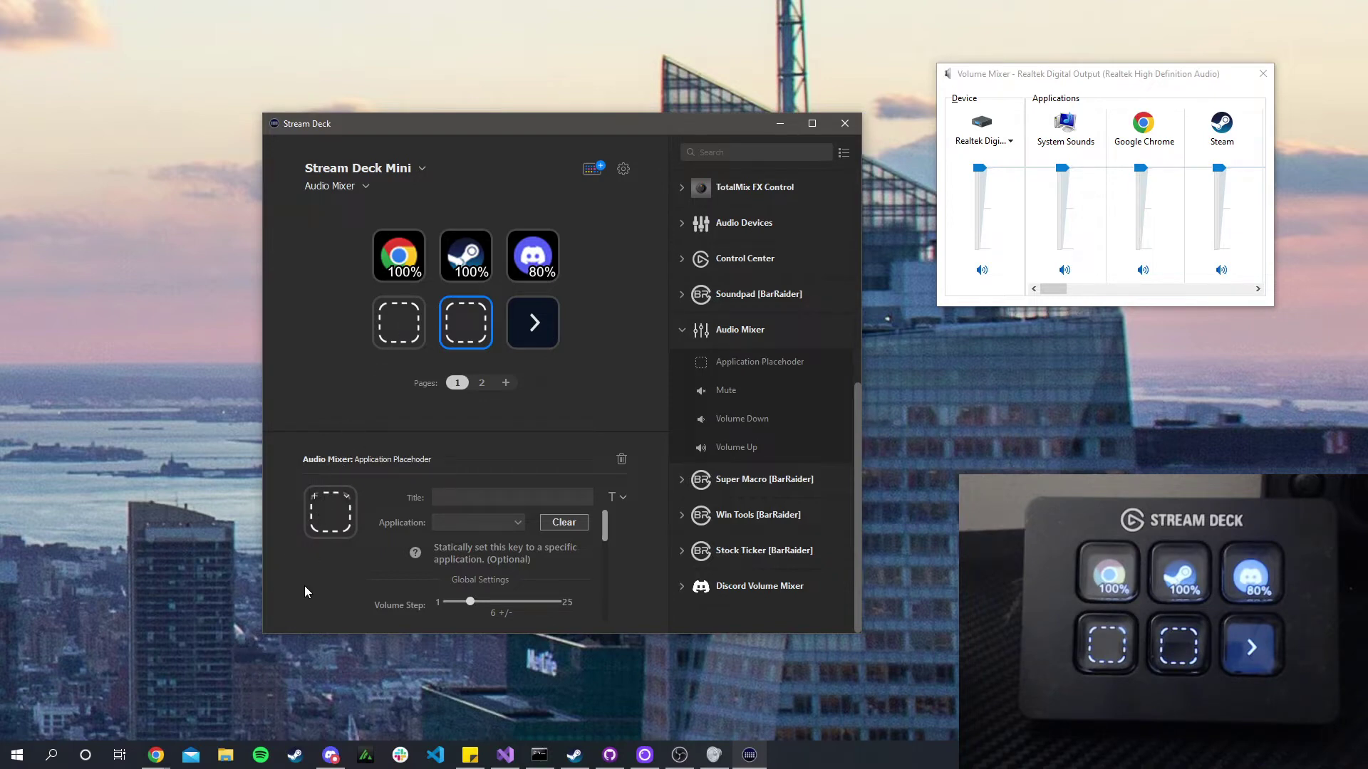
pyautogui.click(262, 756)
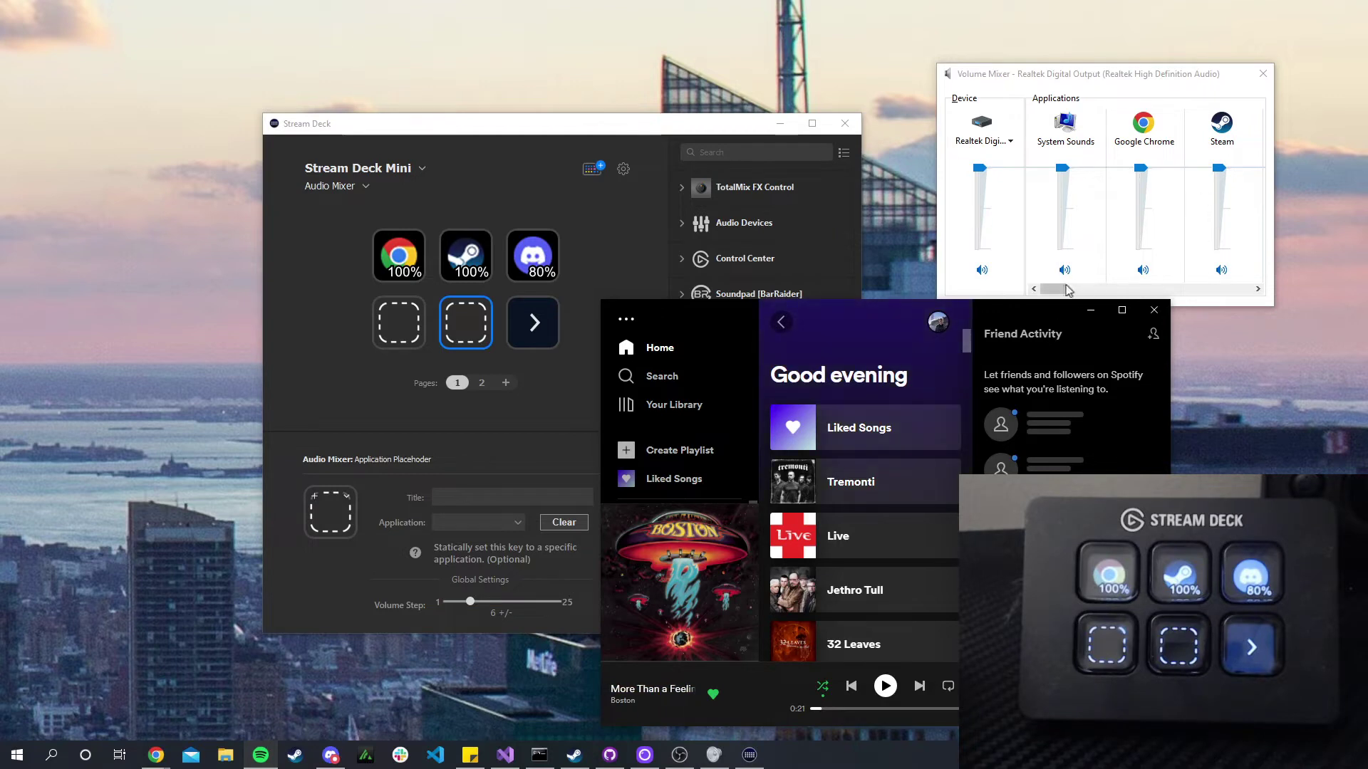
# Play Spotify briefly so a 100% Spotify key appears, then pause it
pyautogui.moveTo(1064, 289); pyautogui.dragTo(1244, 288)
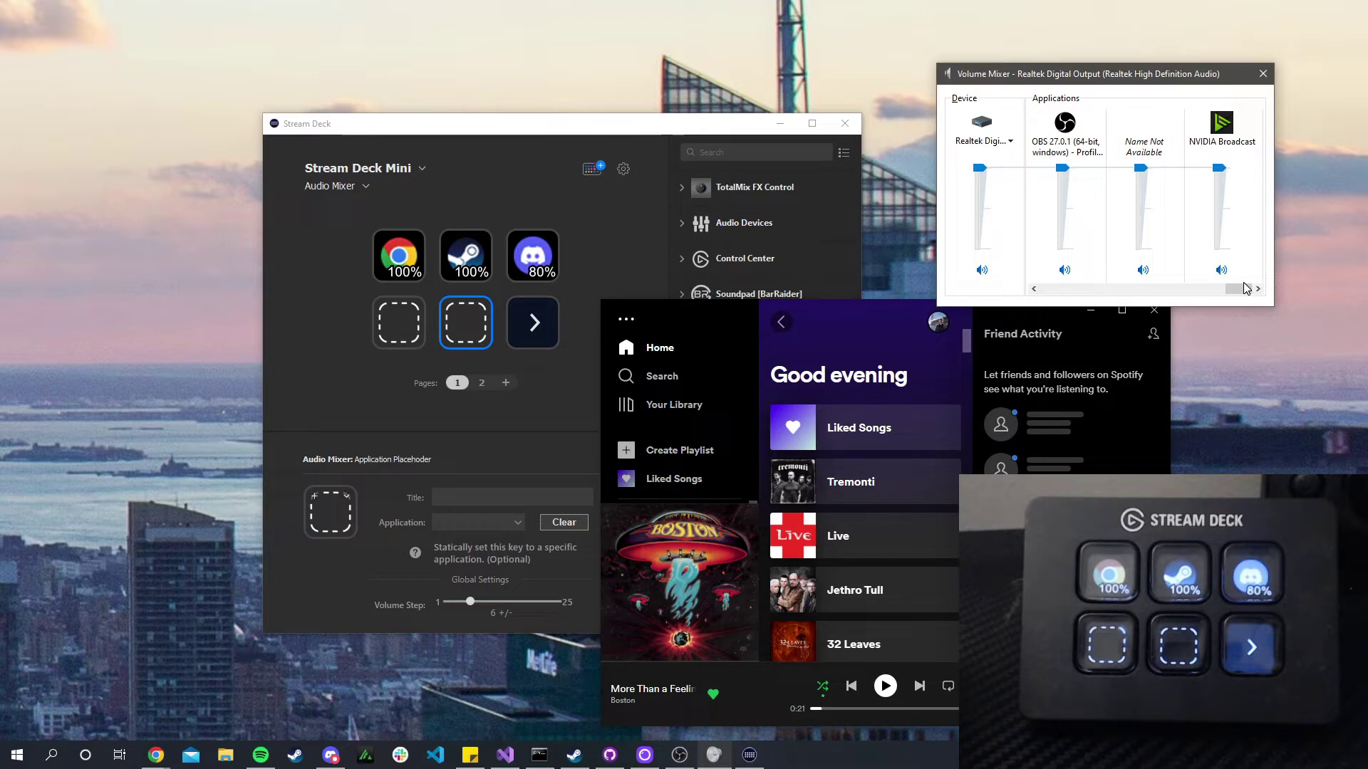
pyautogui.click(872, 334)
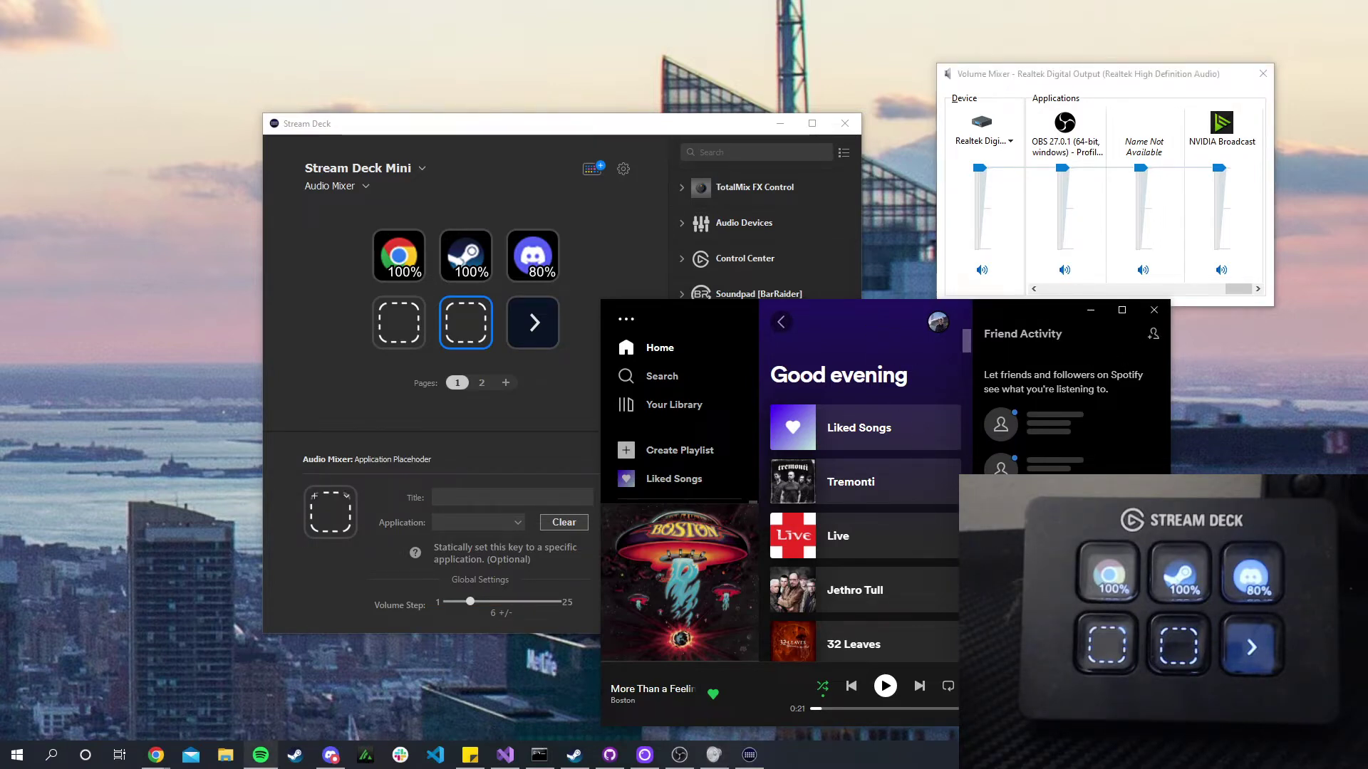
pyautogui.click(884, 686)
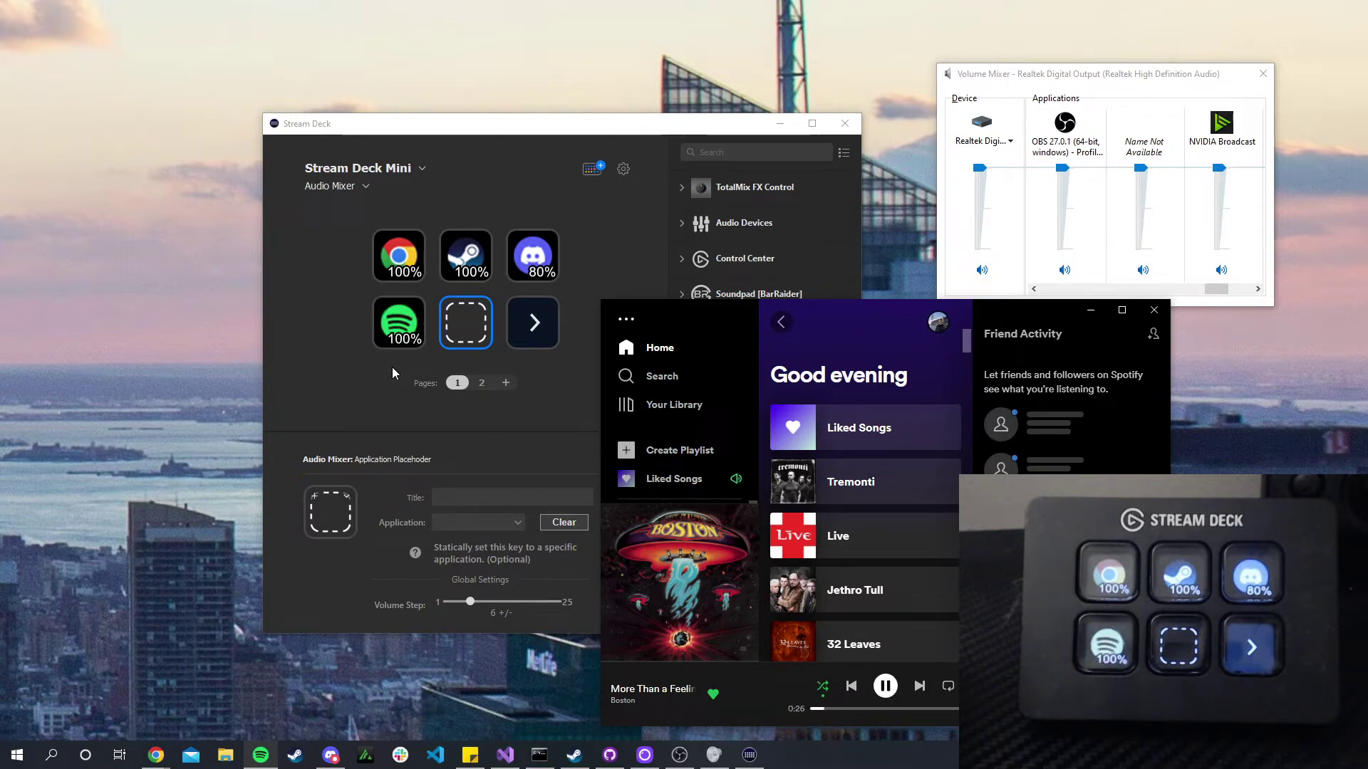
pyautogui.press('XF86AudioPlay')
pyautogui.click(330, 370)
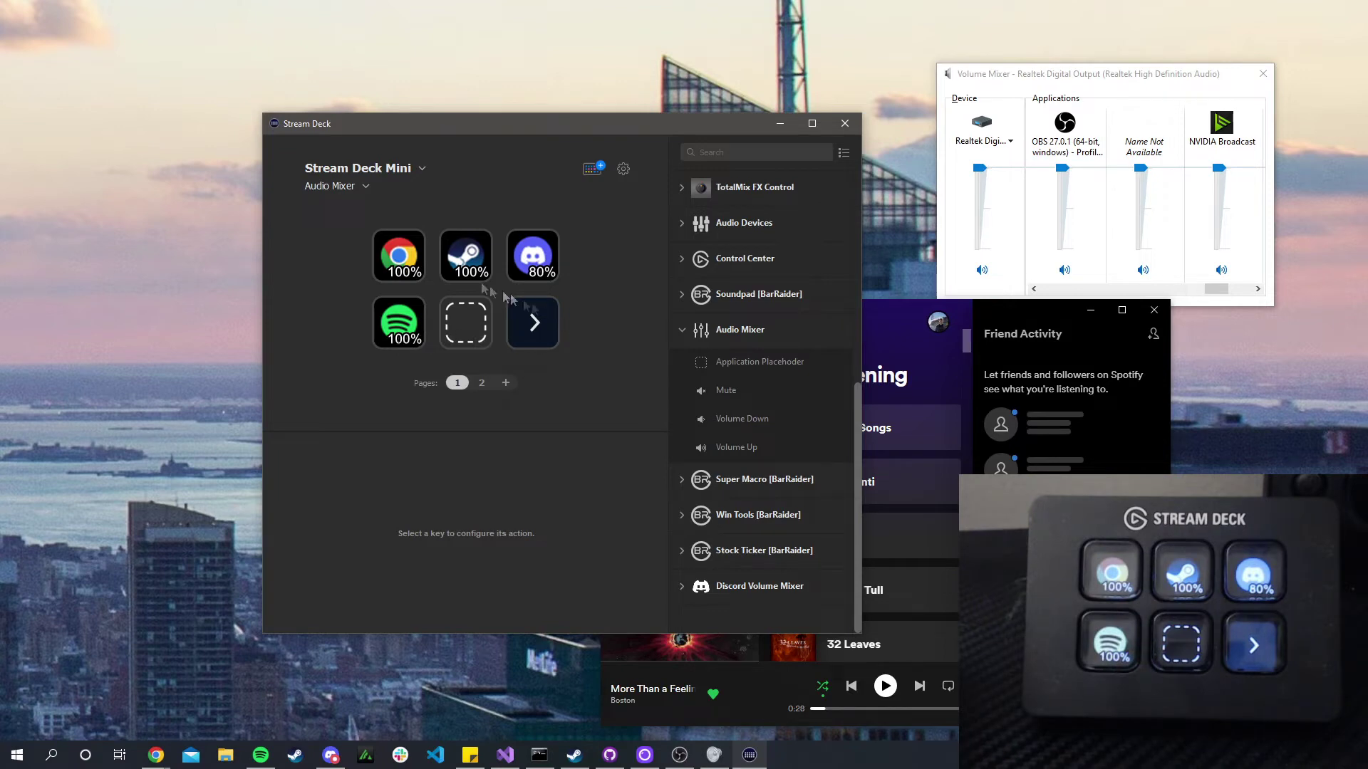
# Uncheck Show inline controls in the Chrome key's settings, keeping its volume step at 6
pyautogui.click(409, 265)
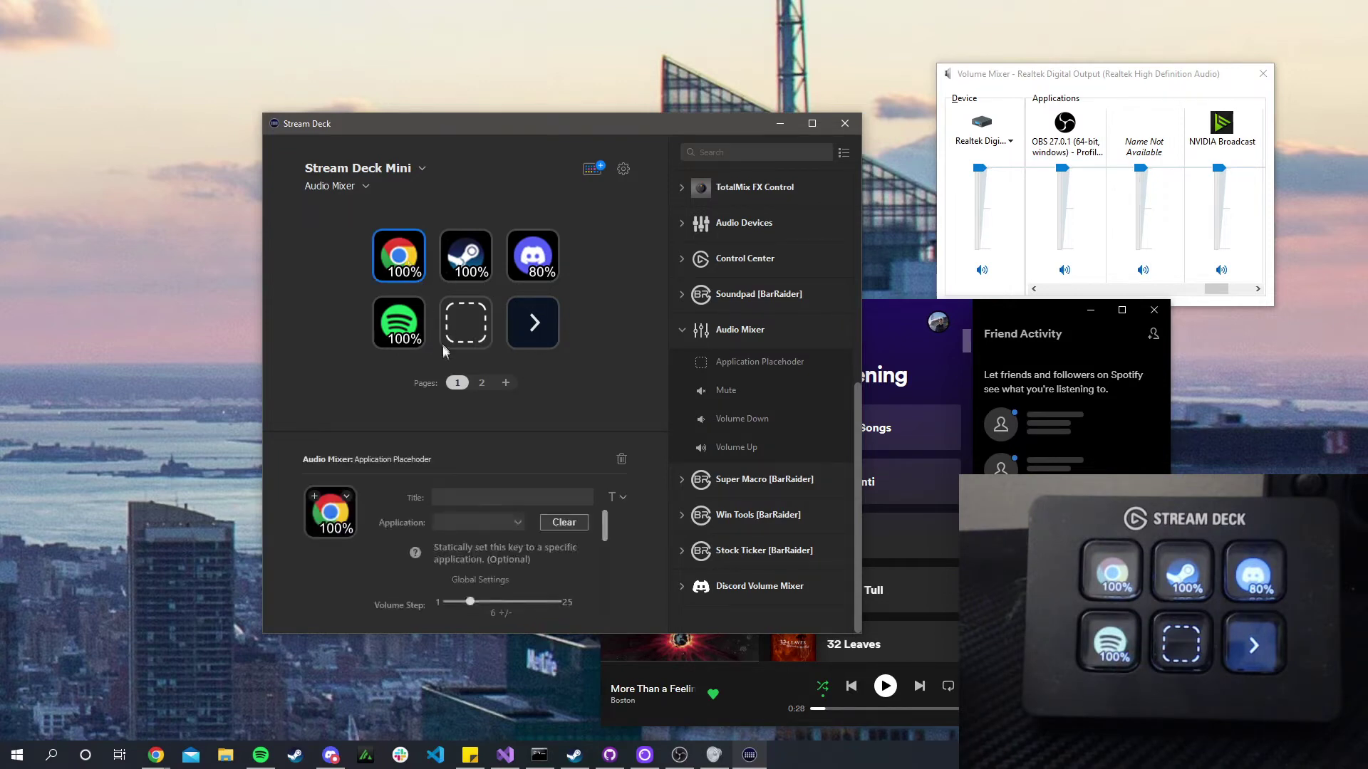
pyautogui.scroll(-1, 493, 548)
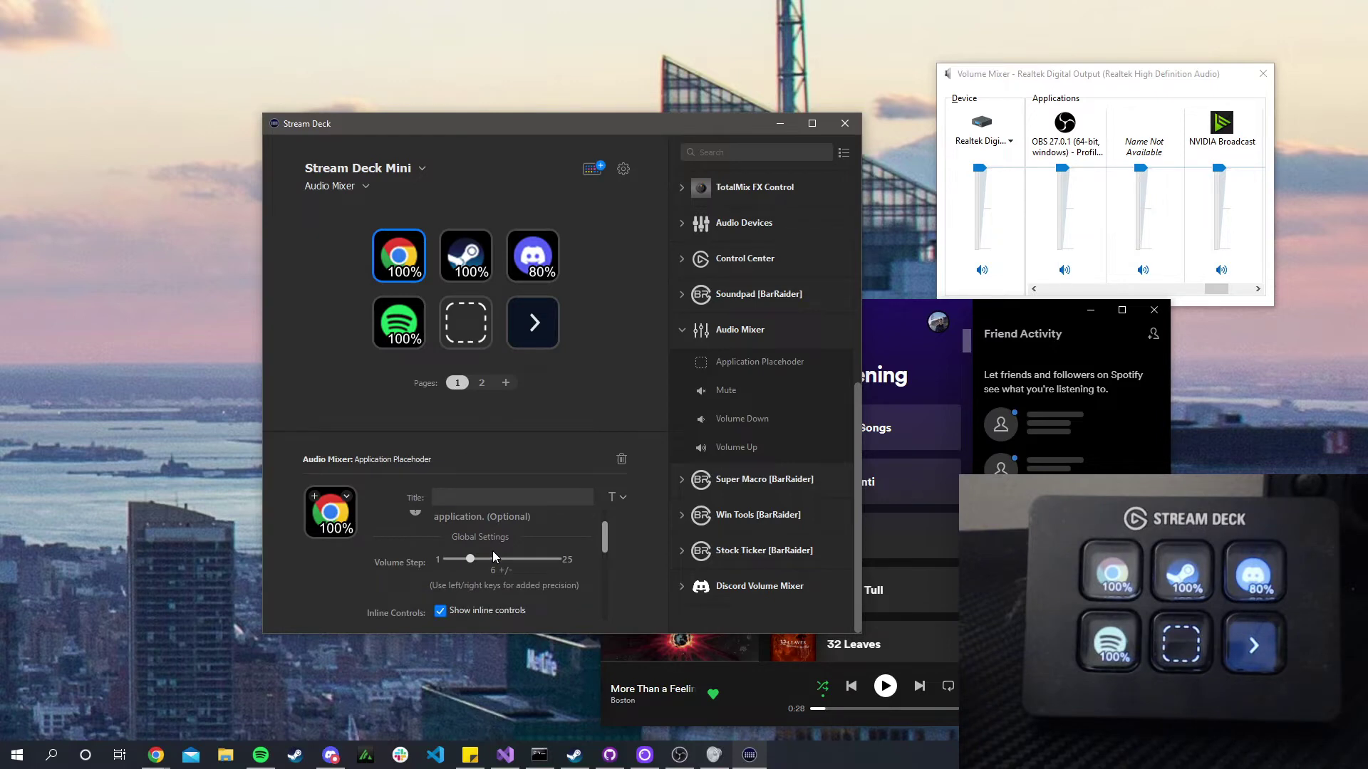
pyautogui.scroll(-1, 493, 553)
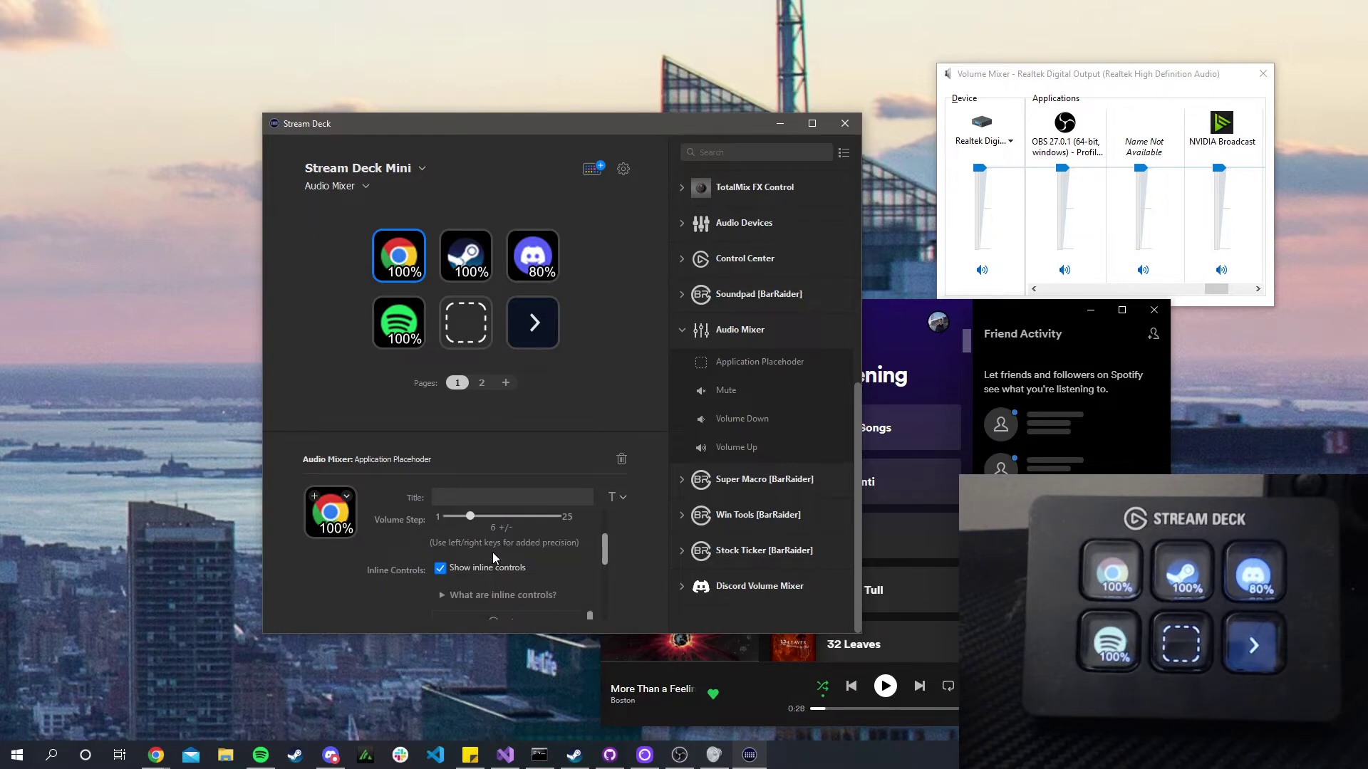
pyautogui.click(441, 570)
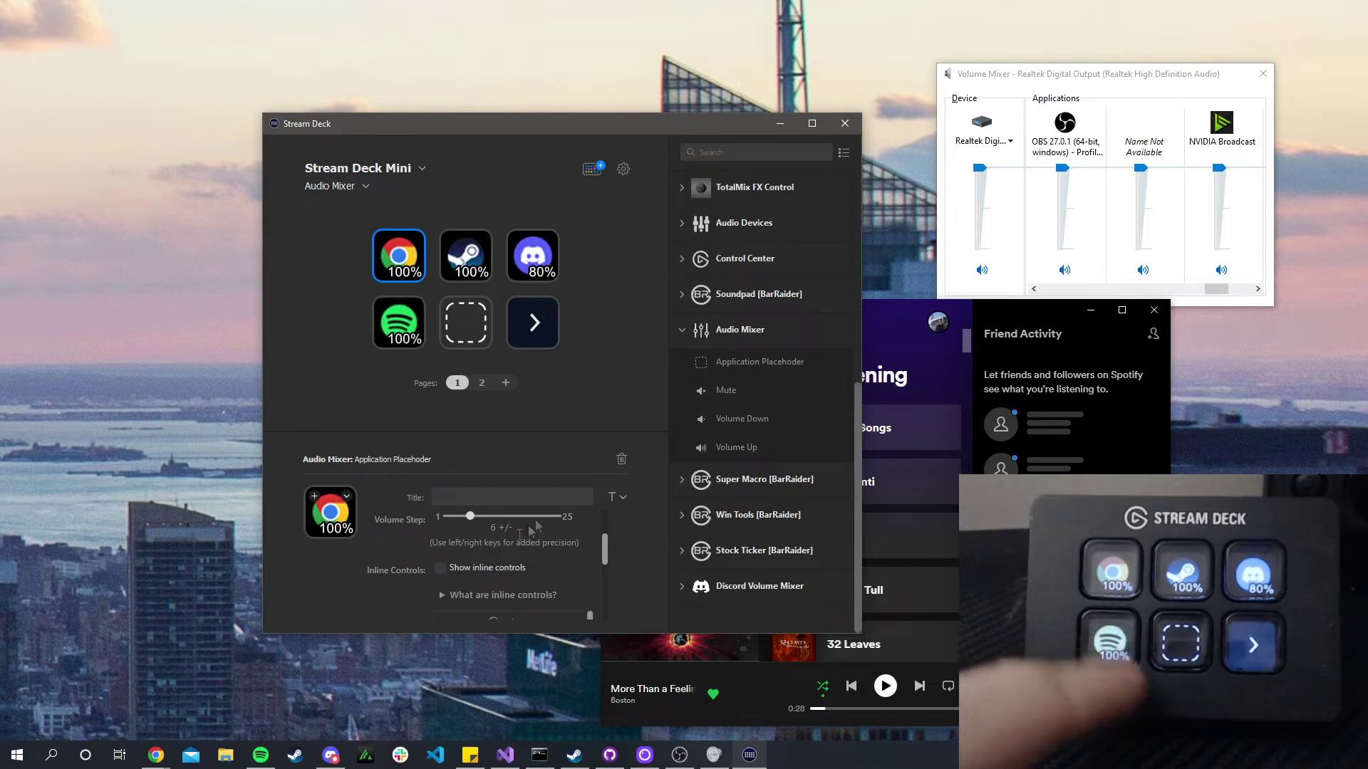
pyautogui.click(467, 331)
# Delete the placeholder, try a Mute action on the middle bottom key, then delete it too
pyautogui.press('Delete')
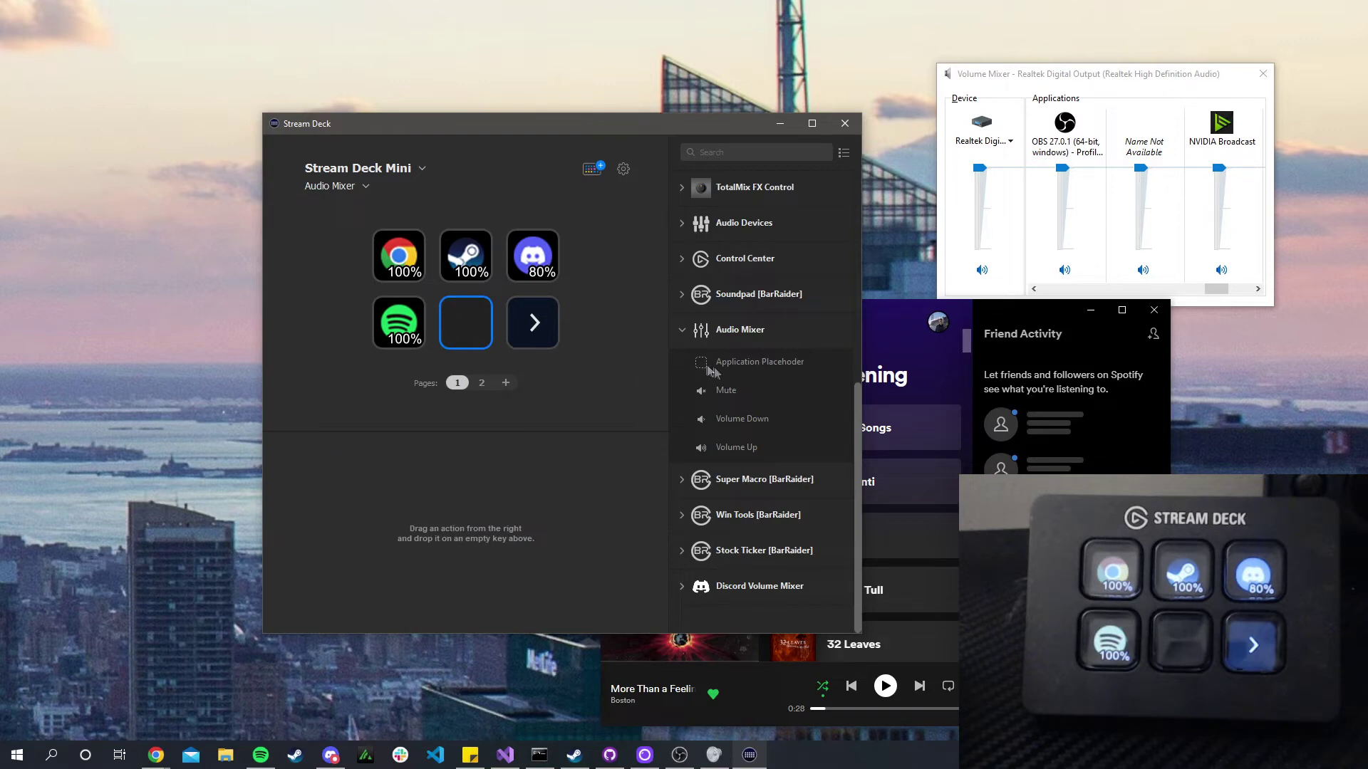
pyautogui.moveTo(742, 382); pyautogui.dragTo(468, 330)
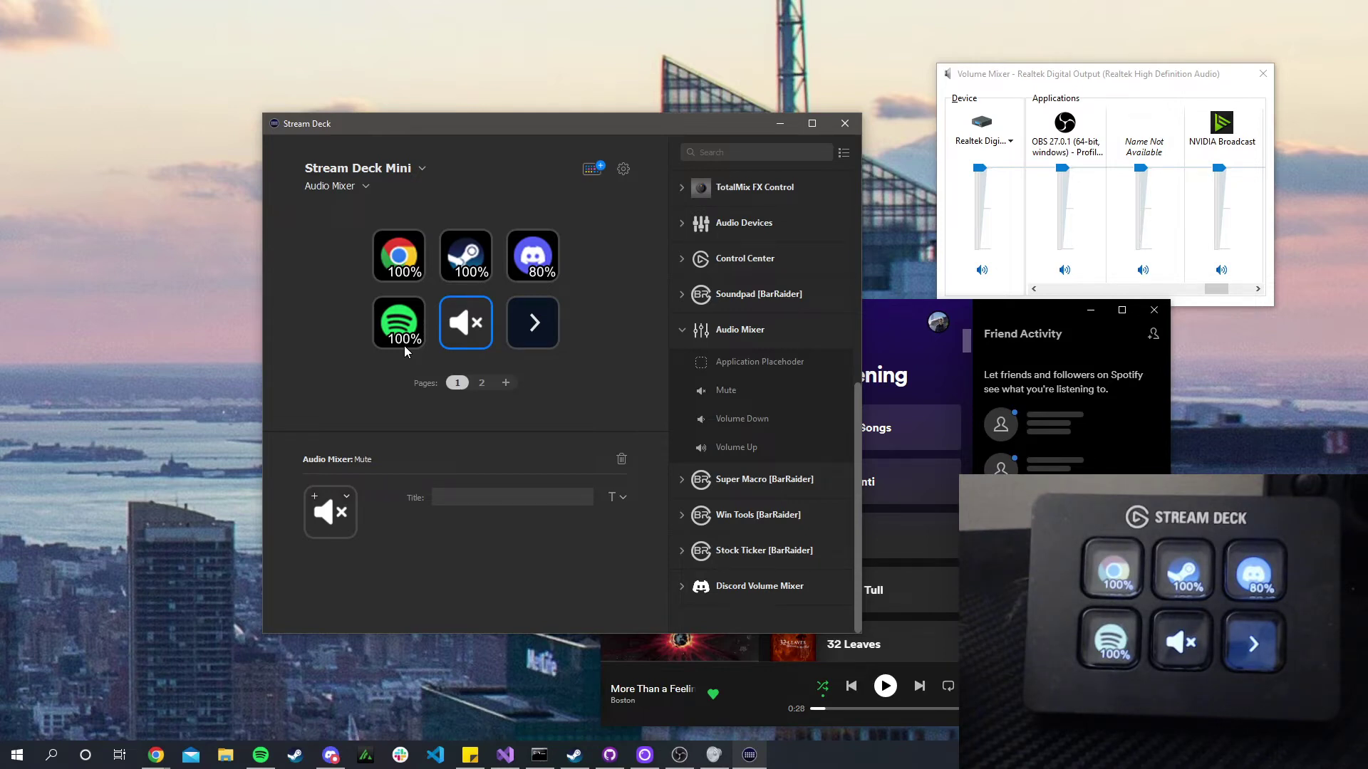
pyautogui.press('Delete')
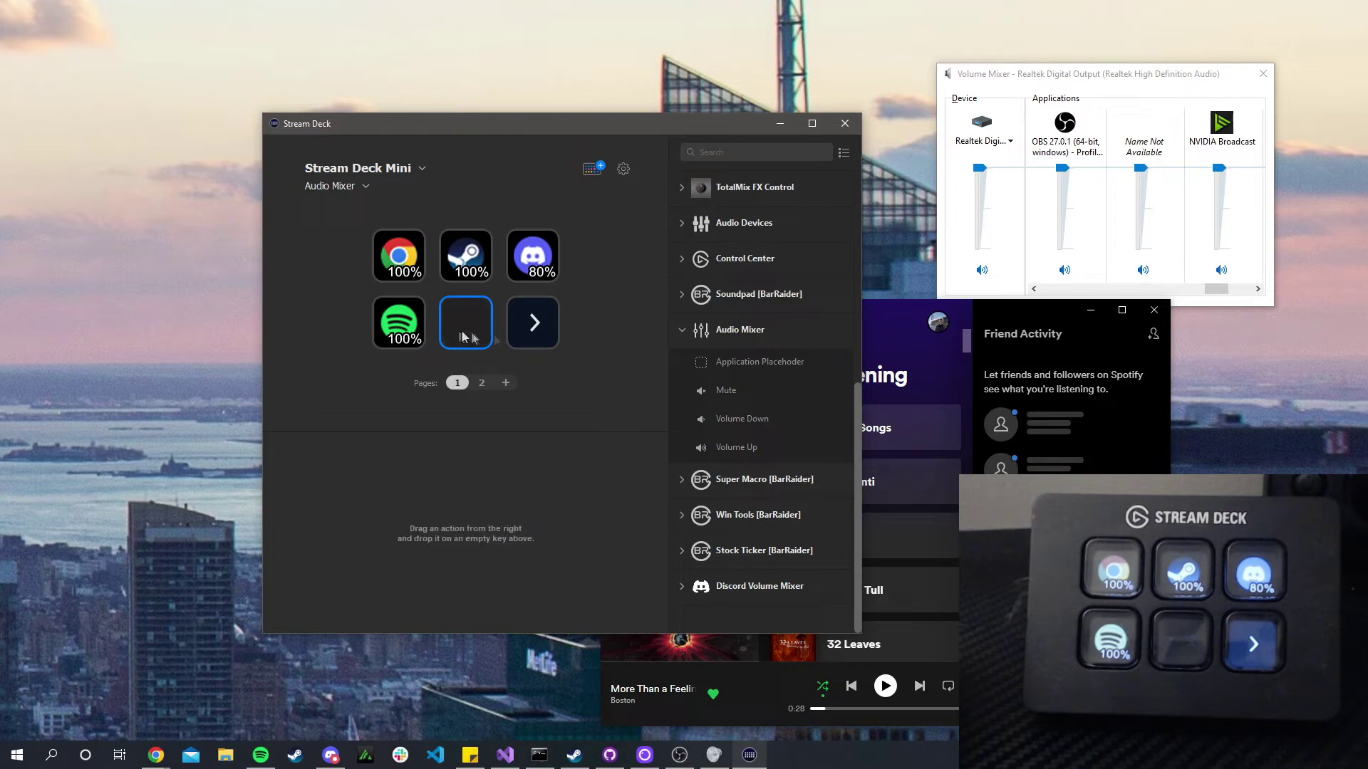
# Restore the Application Placeholder on the empty key and pin the first key to Spotify
pyautogui.moveTo(741, 361); pyautogui.dragTo(466, 324)
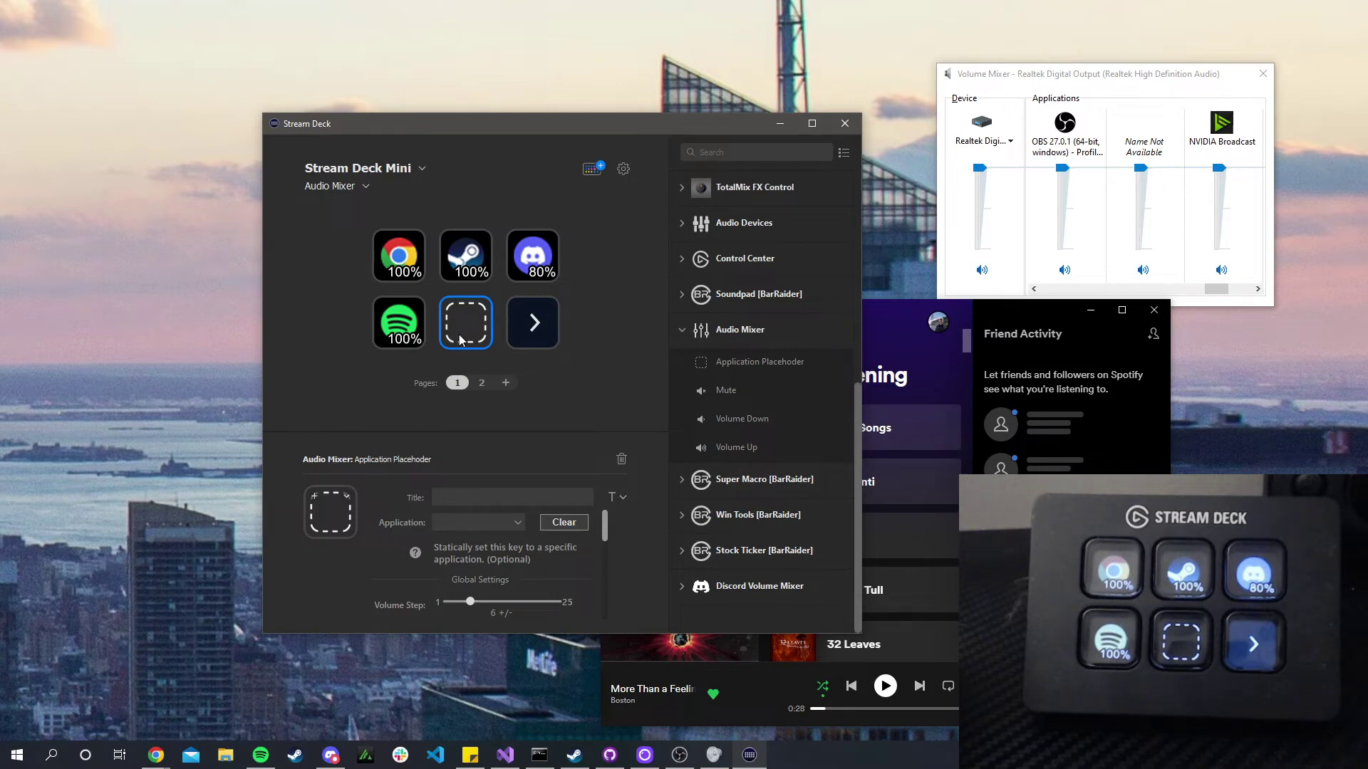
pyautogui.click(406, 315)
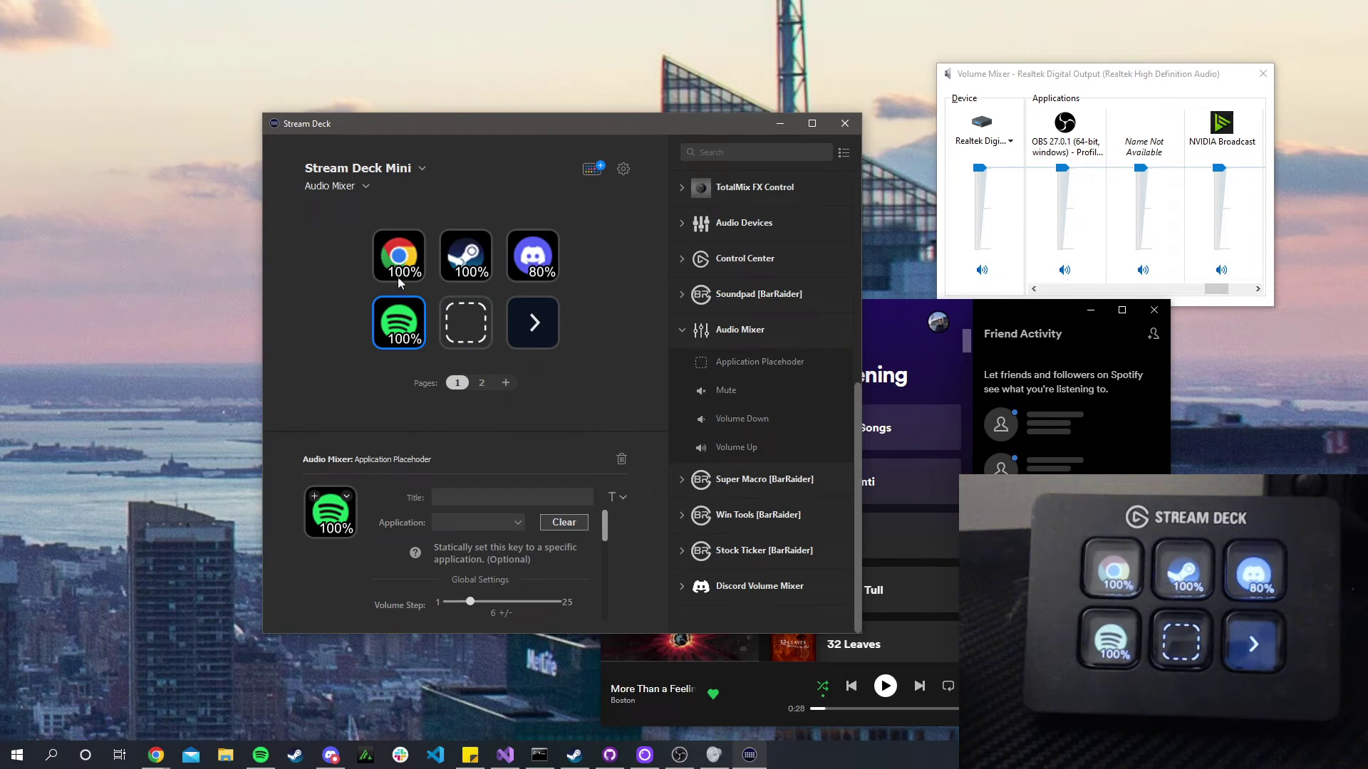
pyautogui.click(399, 274)
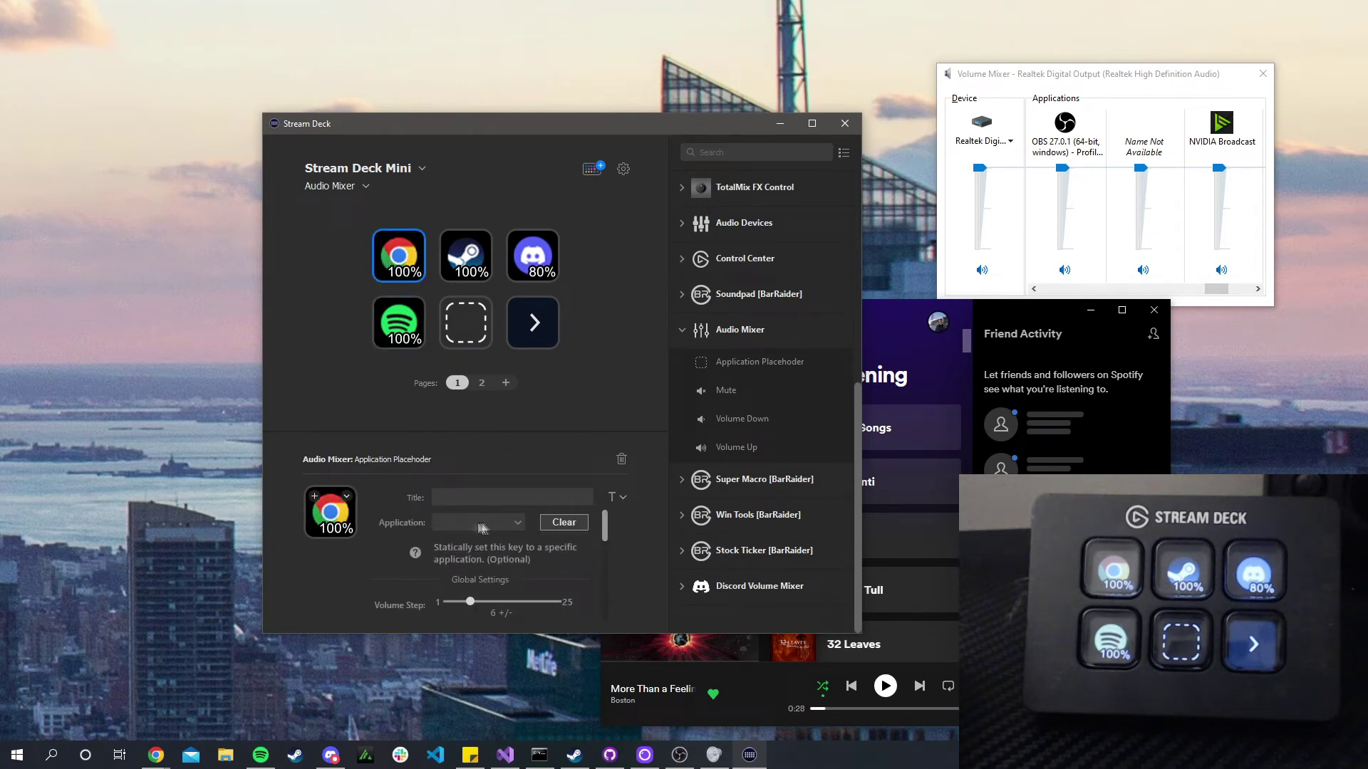
pyautogui.click(454, 527)
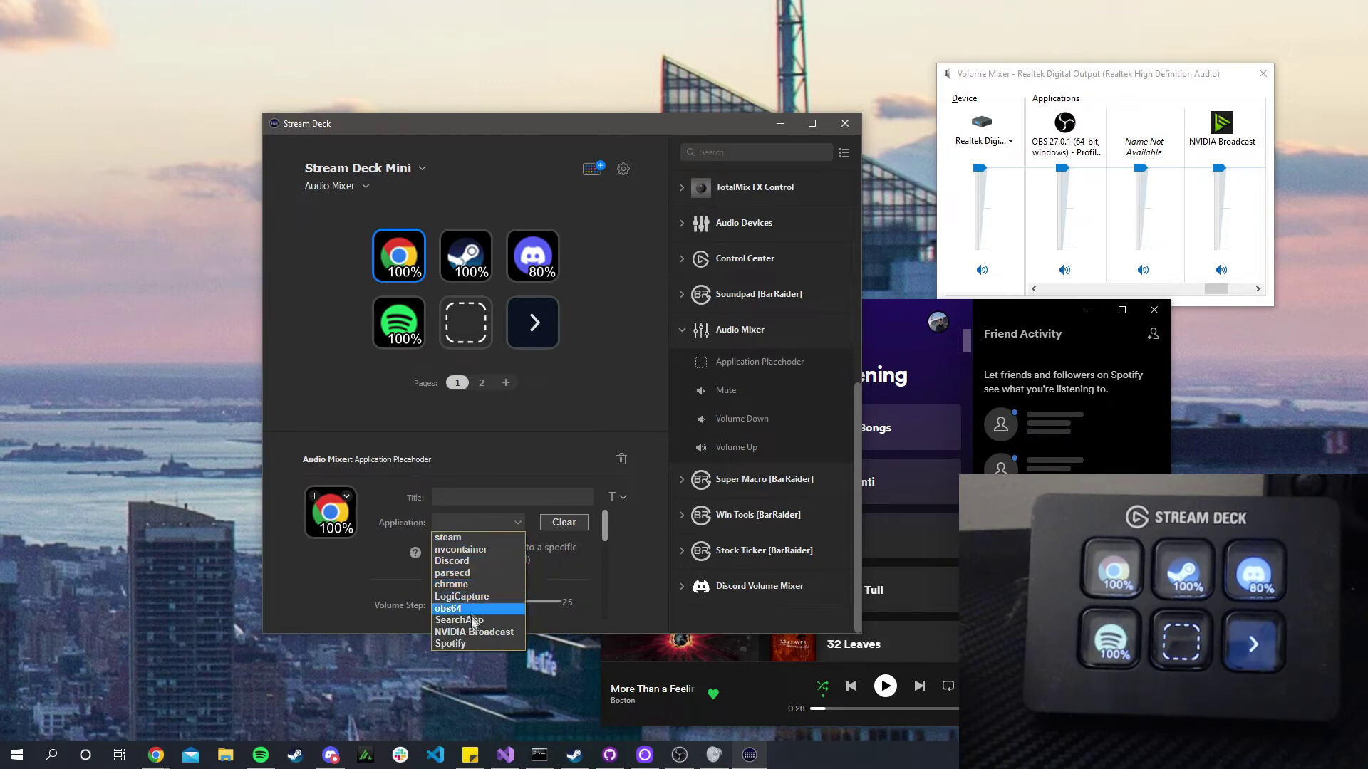
pyautogui.click(466, 643)
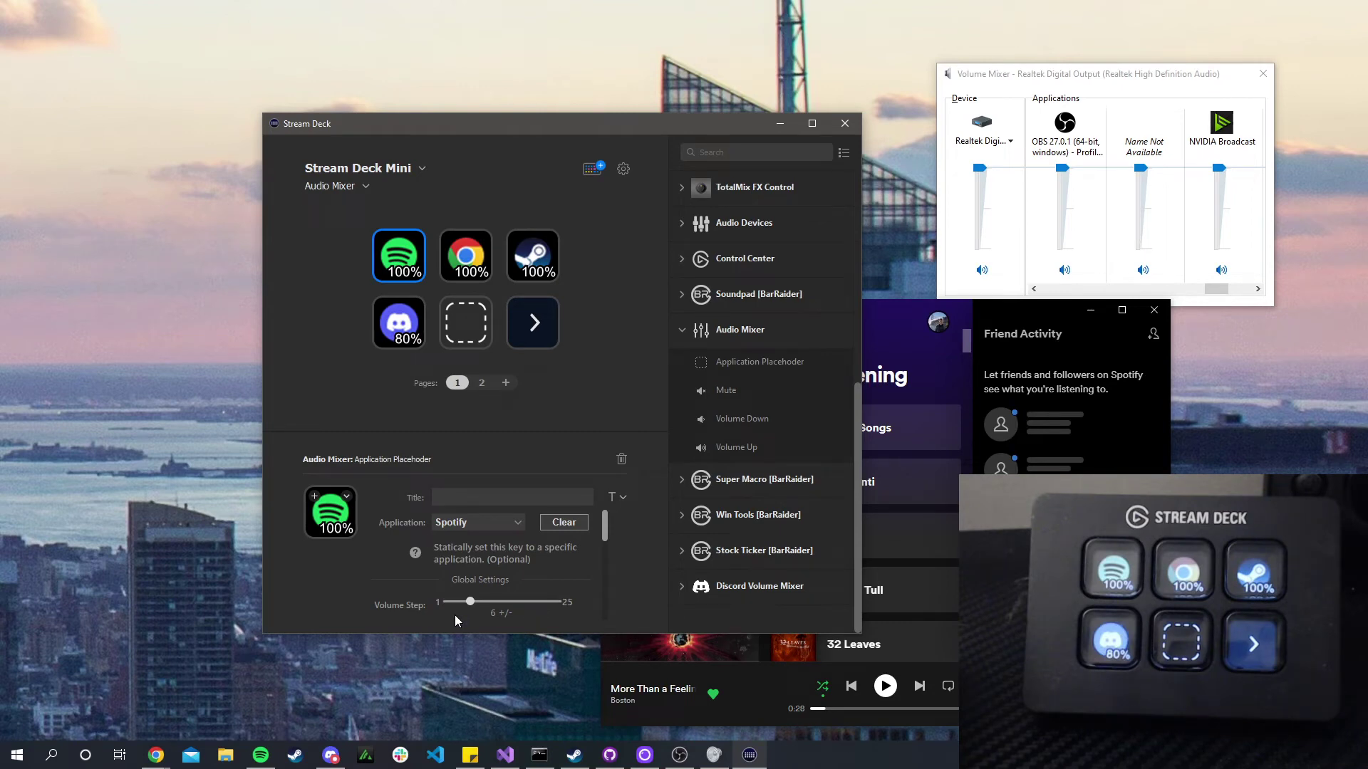
pyautogui.click(1041, 320)
pyautogui.moveTo(1213, 289); pyautogui.dragTo(1240, 288)
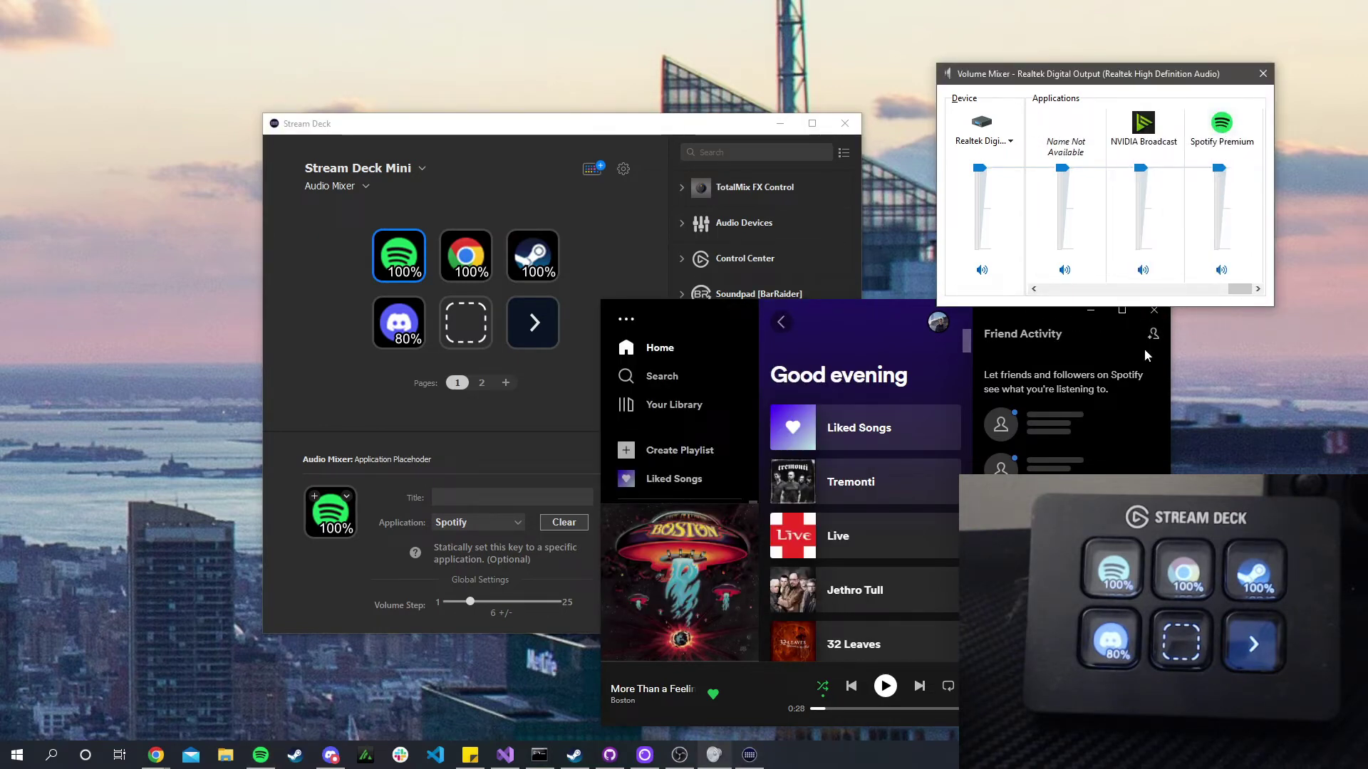
# Close Spotify, reopen it from the taskbar and resume playback so its key shows 100%
pyautogui.click(1154, 310)
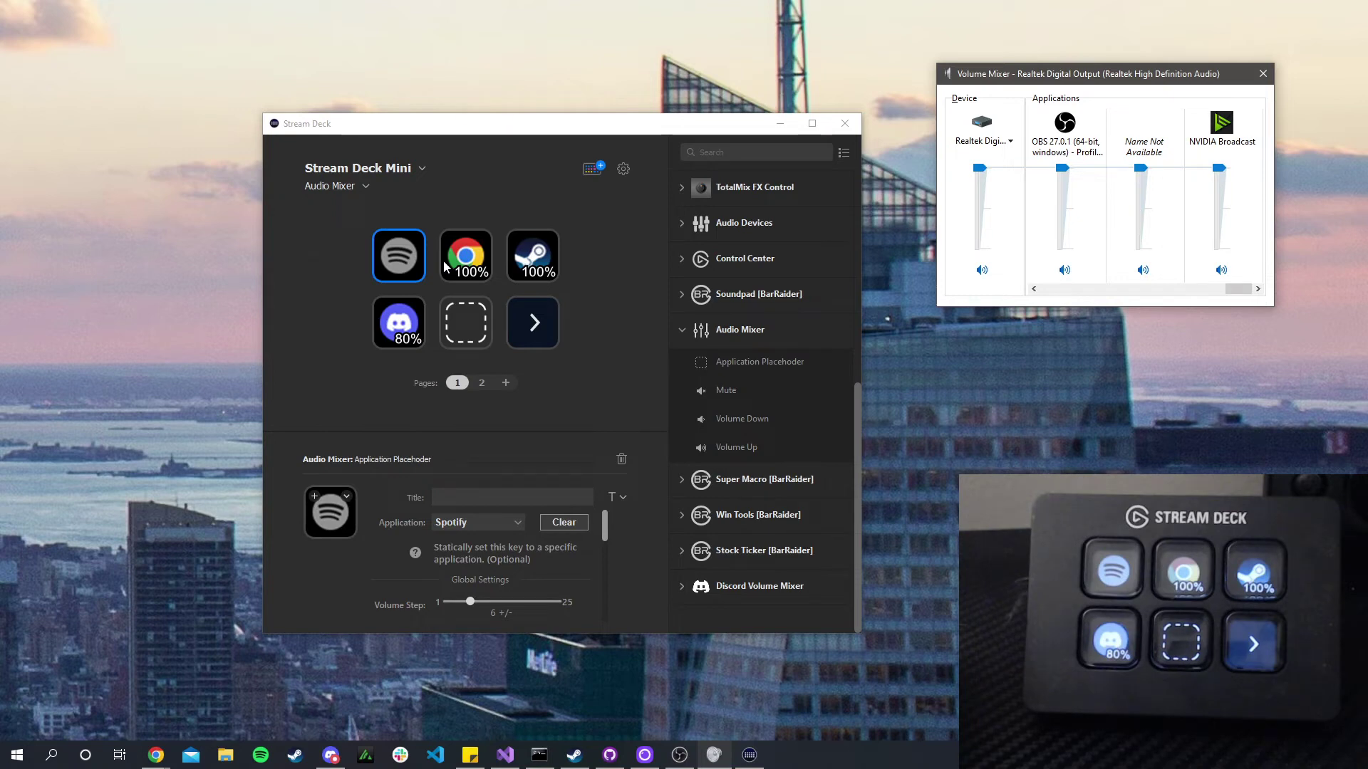
pyautogui.click(260, 755)
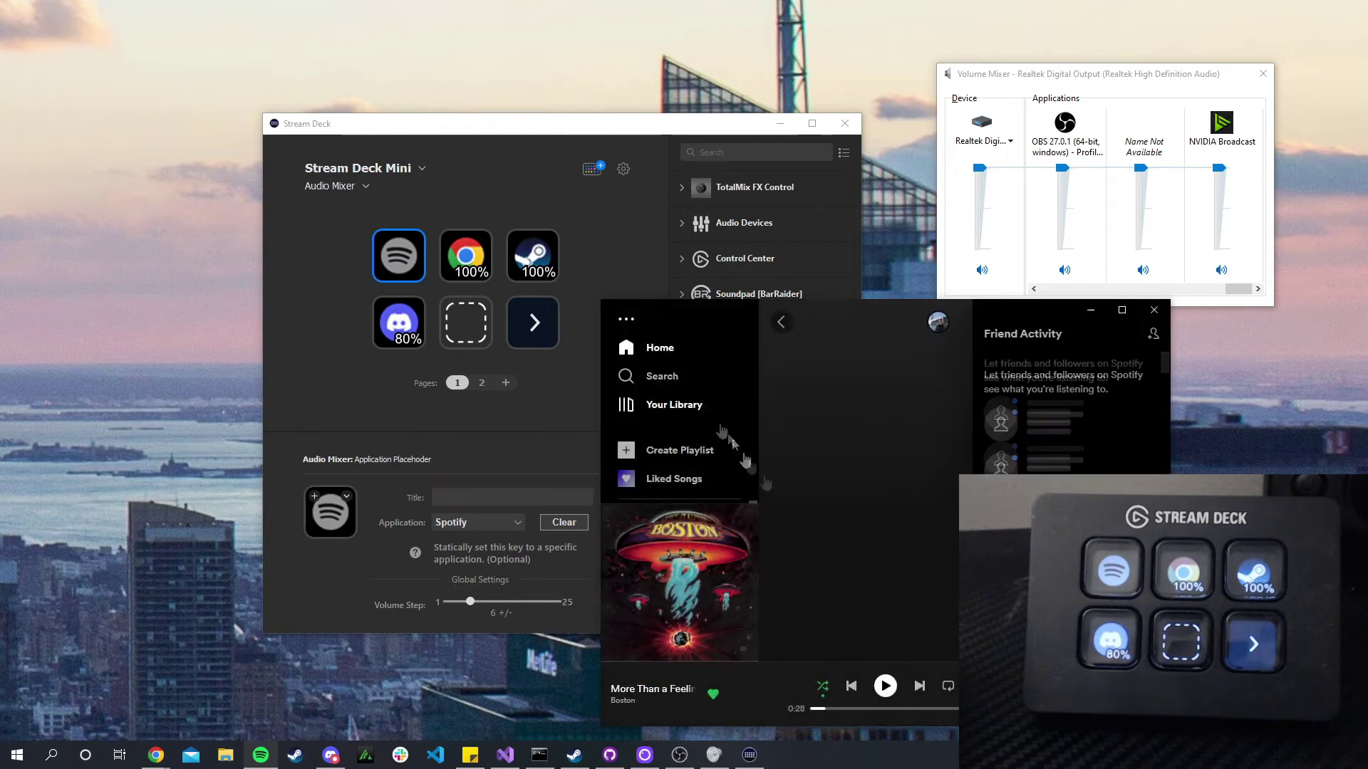
pyautogui.click(884, 686)
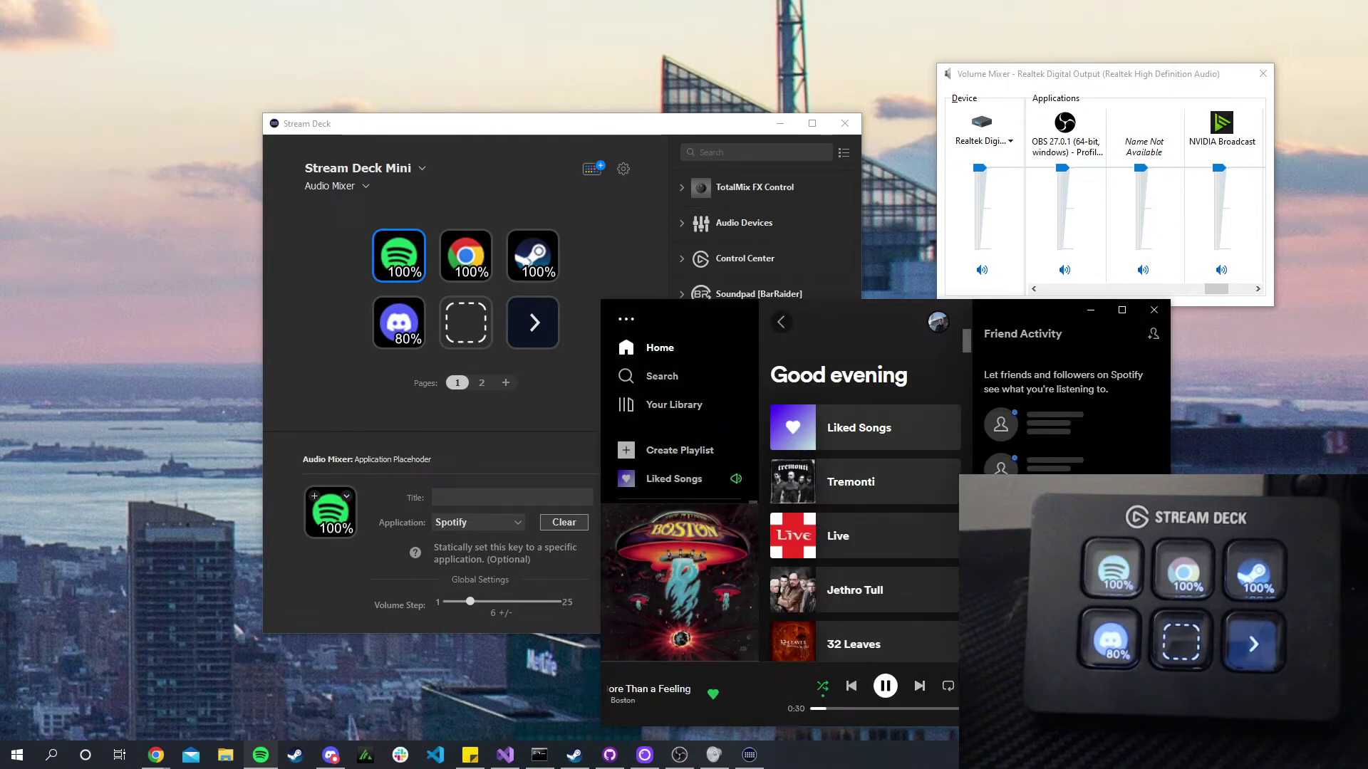
# Pause Spotify and set the Spotify key's Volume Step slider to 20
pyautogui.press('space')
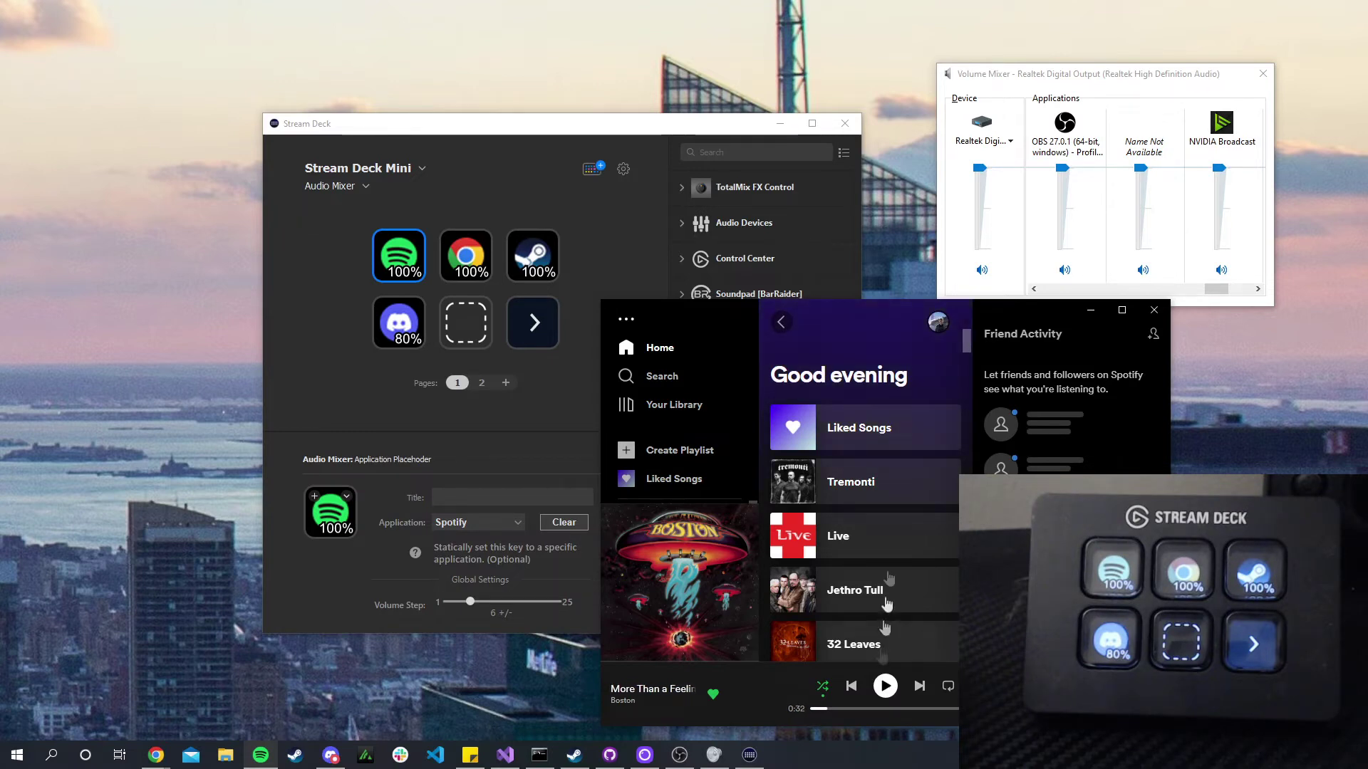
pyautogui.click(1090, 310)
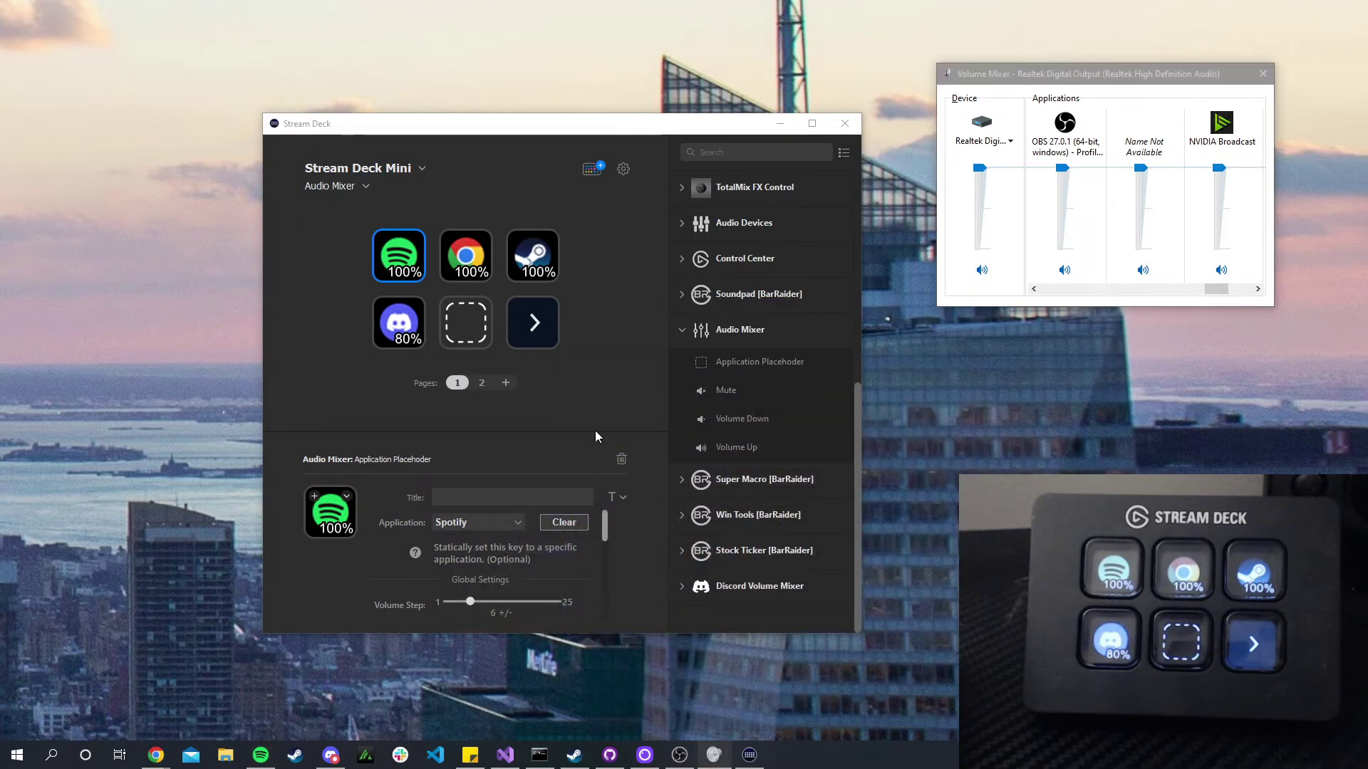
pyautogui.click(594, 429)
pyautogui.scroll(-3, 536, 562)
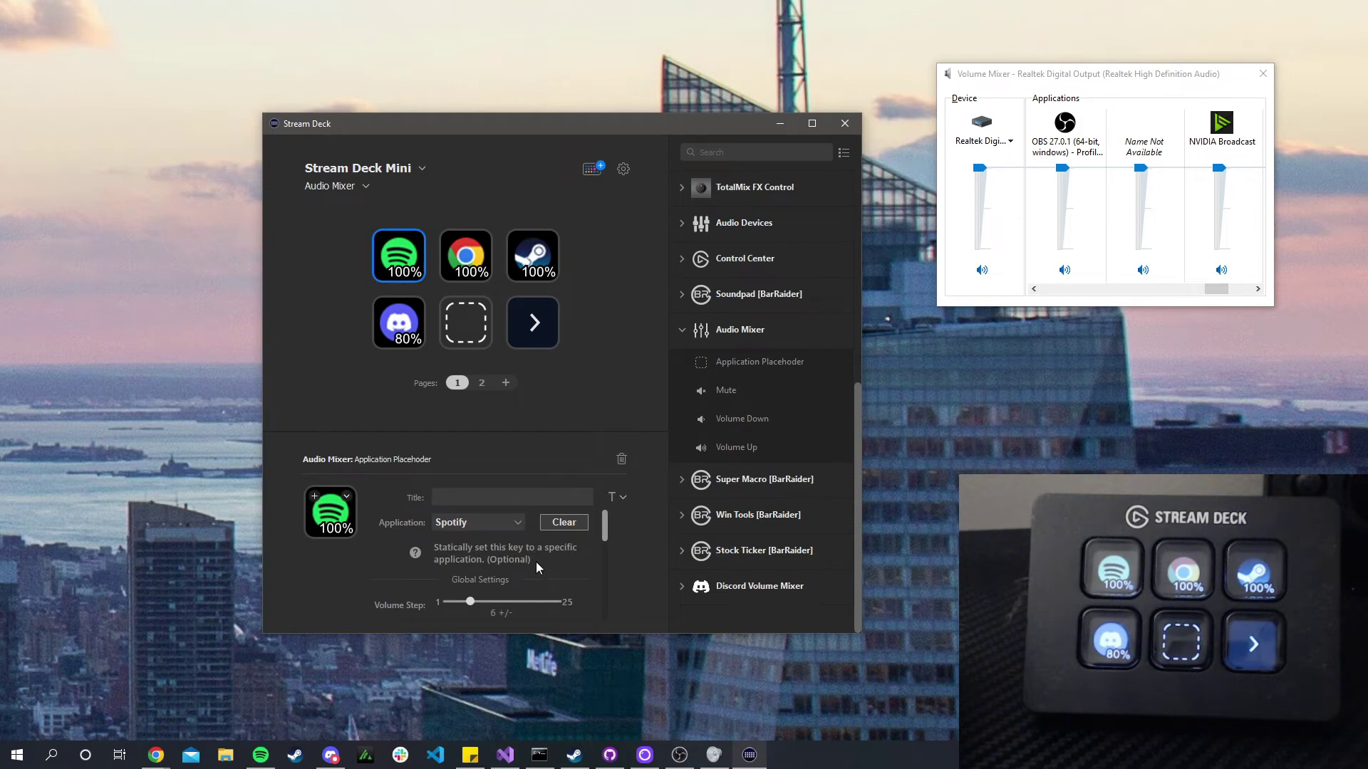
pyautogui.moveTo(504, 566)
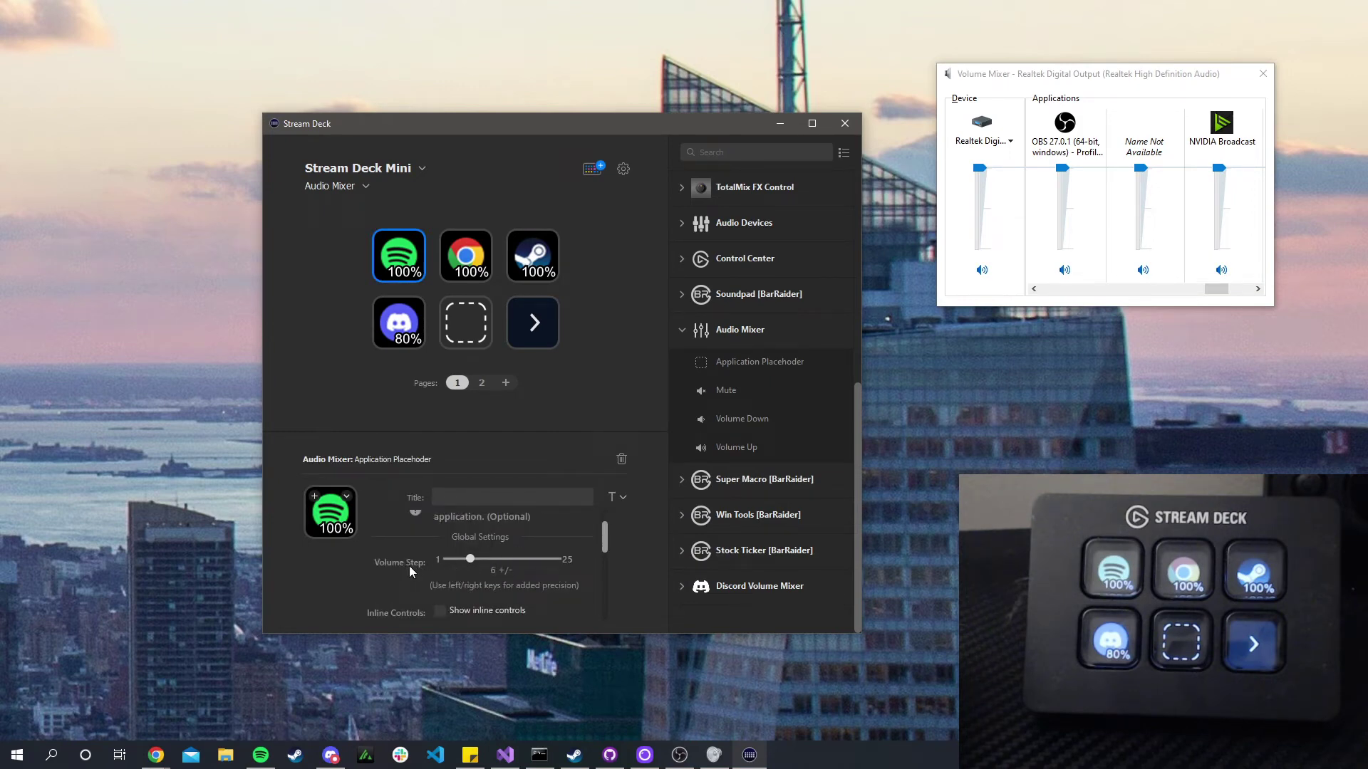
pyautogui.press('Right')
pyautogui.moveTo(503, 565); pyautogui.dragTo(532, 565)
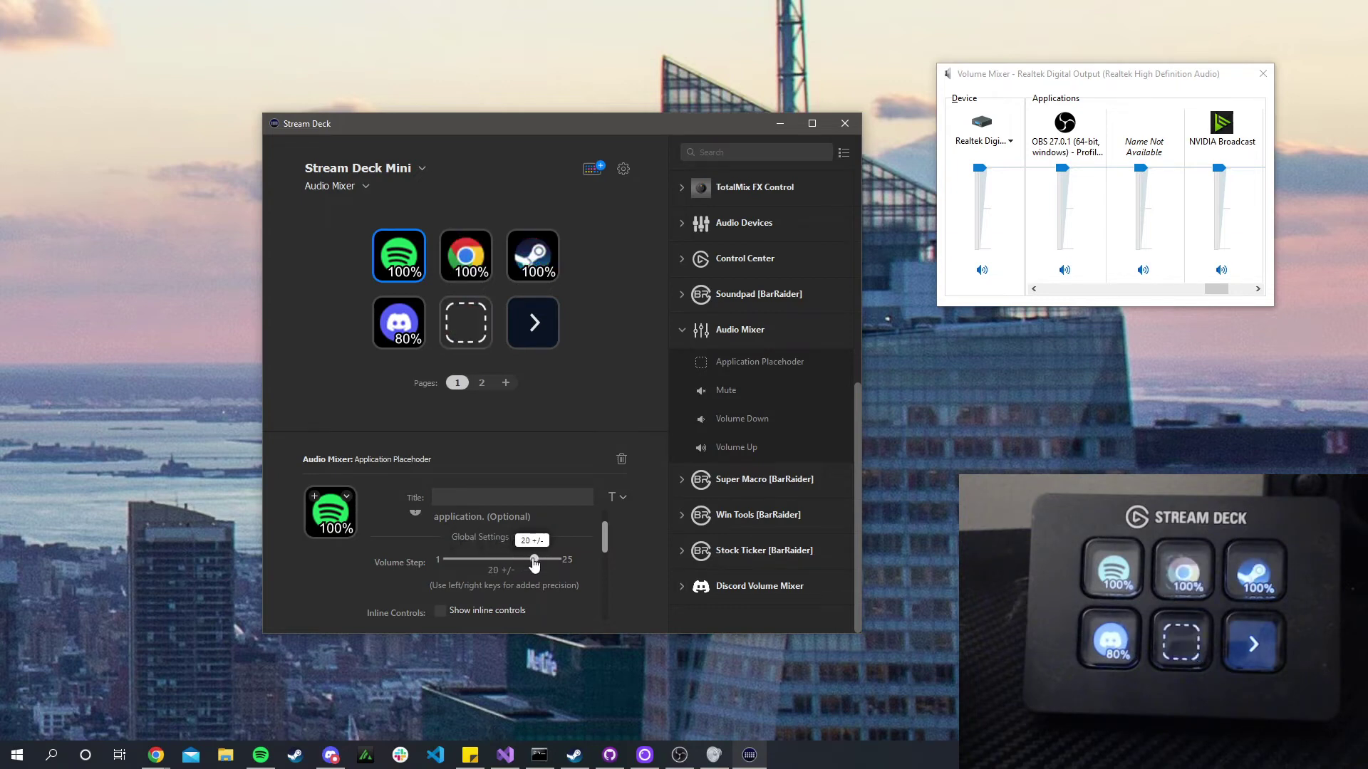
pyautogui.click(548, 399)
# Tick Show inline controls in the Spotify key's settings
pyautogui.click(398, 258)
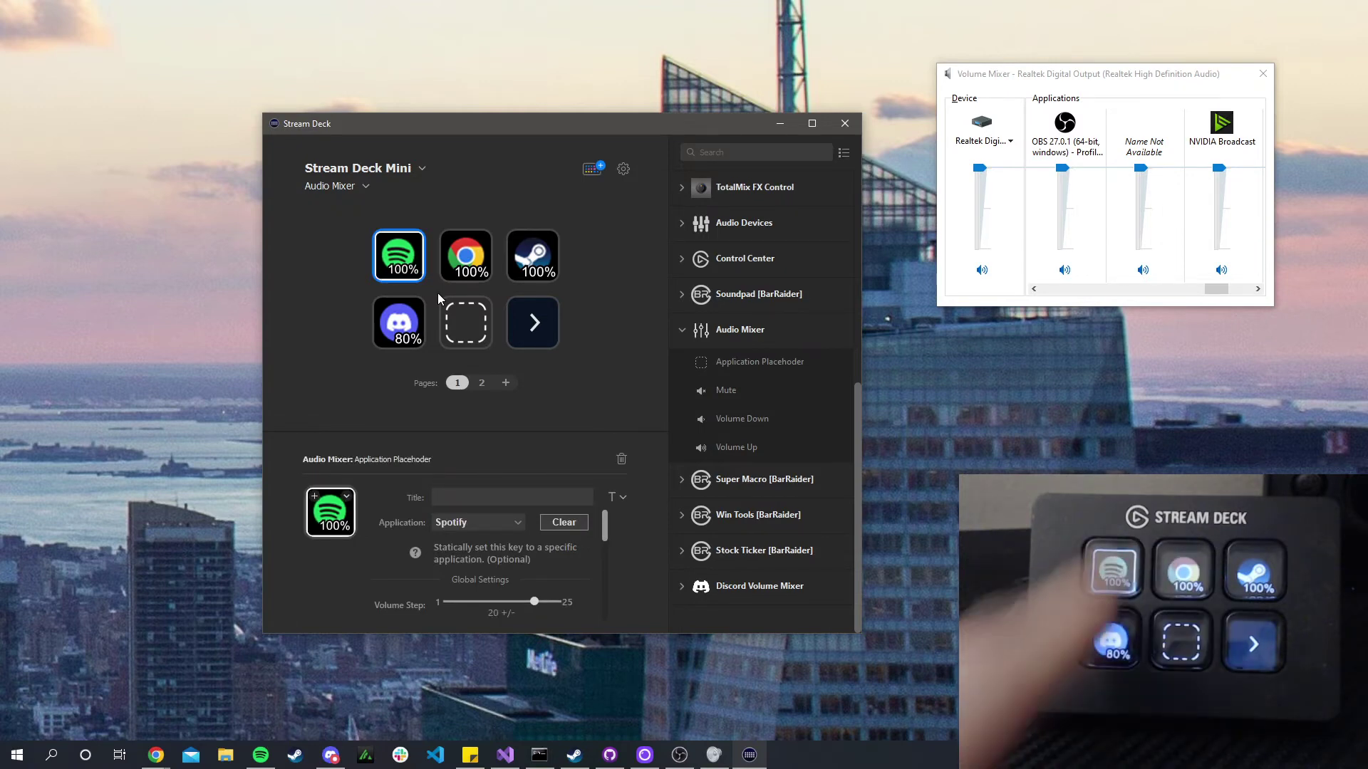
pyautogui.scroll(-1, 476, 582)
pyautogui.click(440, 610)
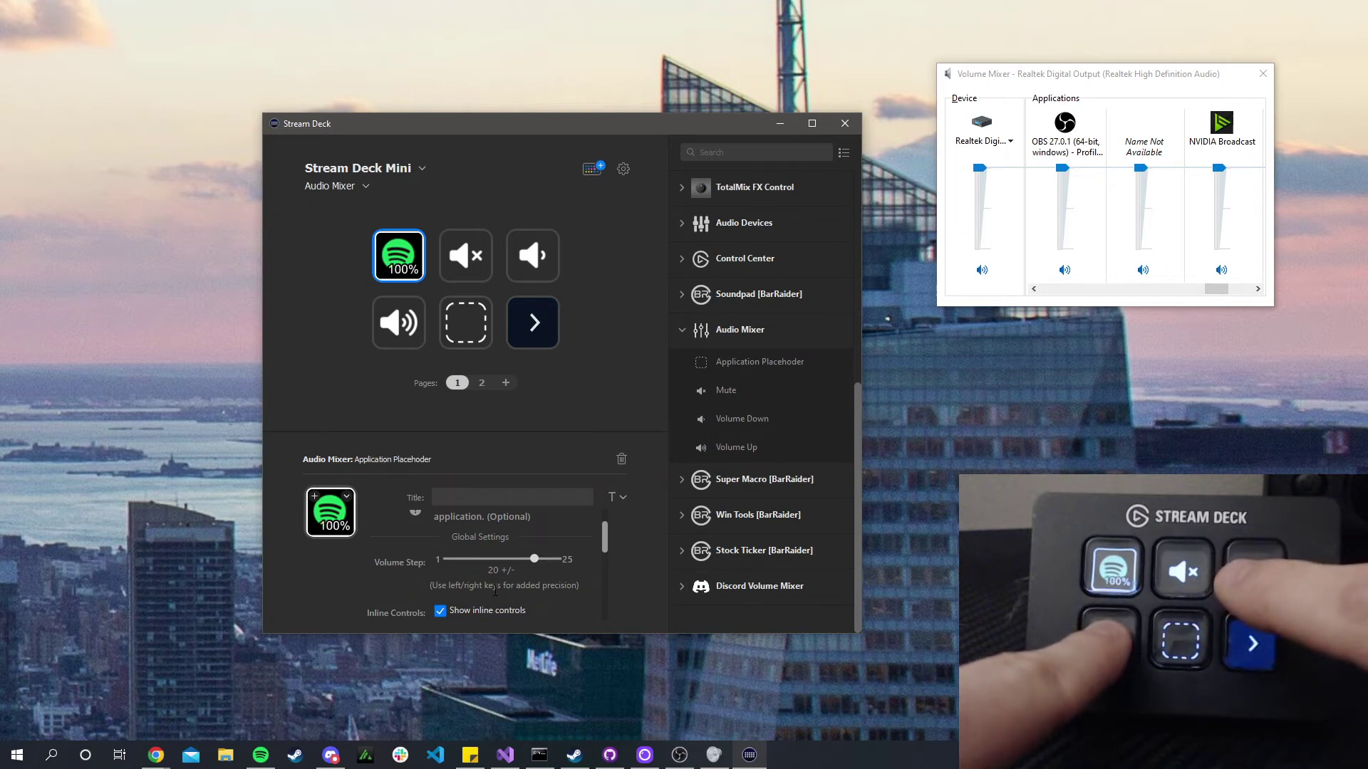
pyautogui.scroll(-5, 544, 582)
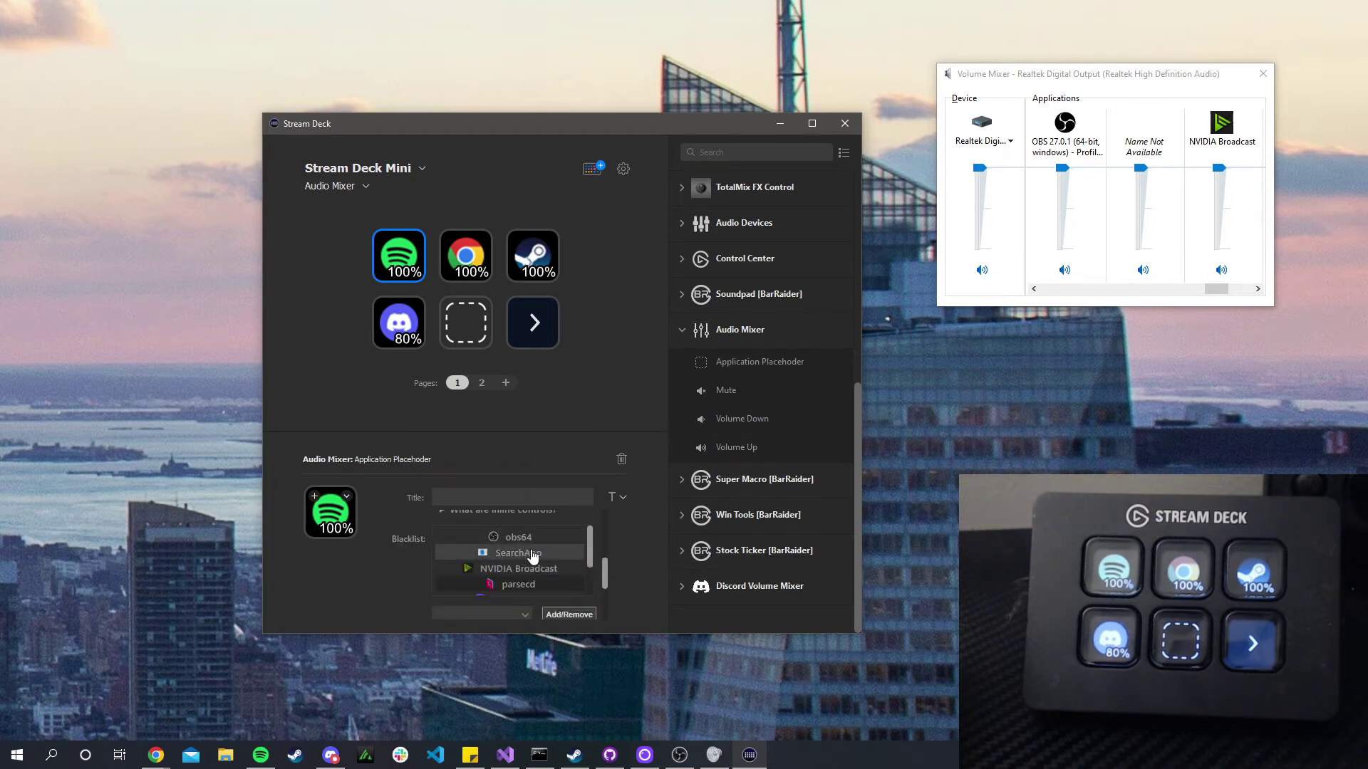
# Remove LogiCapture from the mixer blacklist and select its new 100% key
pyautogui.scroll(-1, 548, 559)
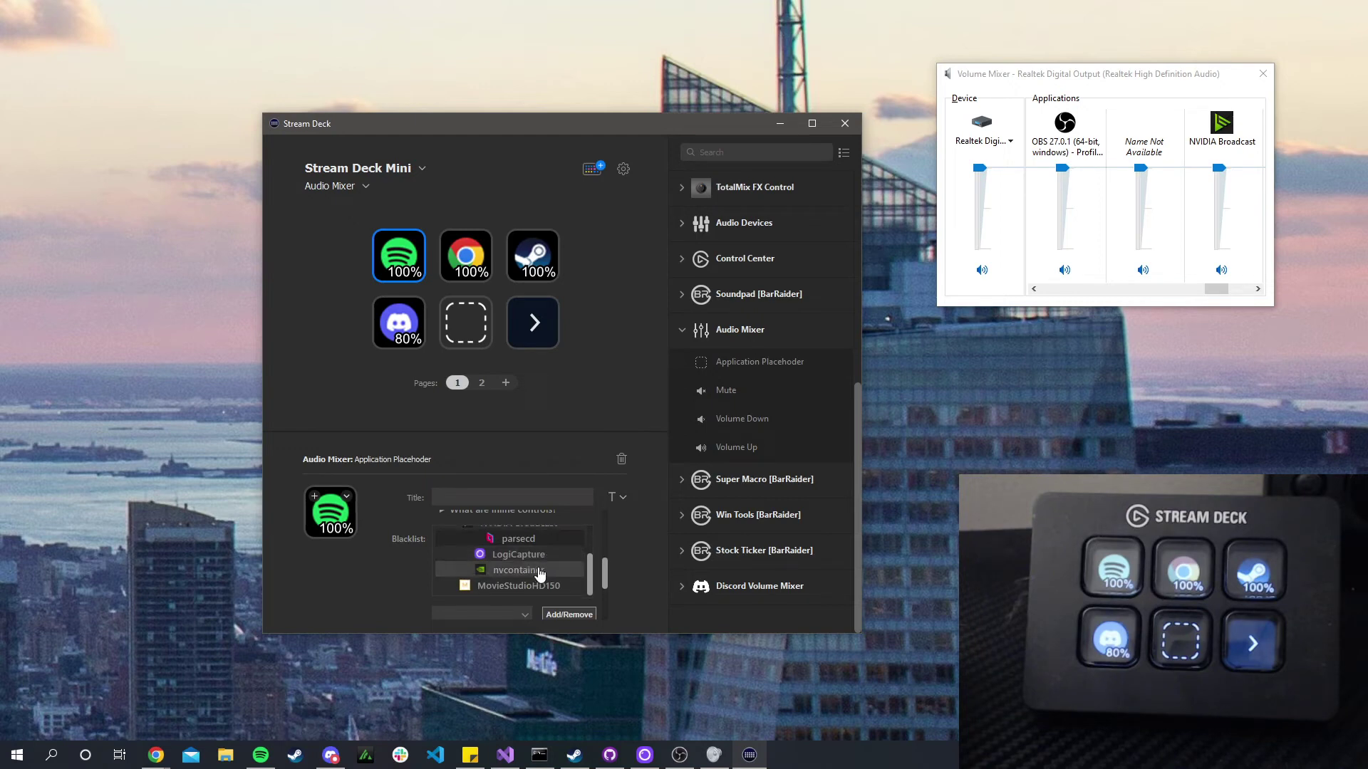
pyautogui.click(489, 612)
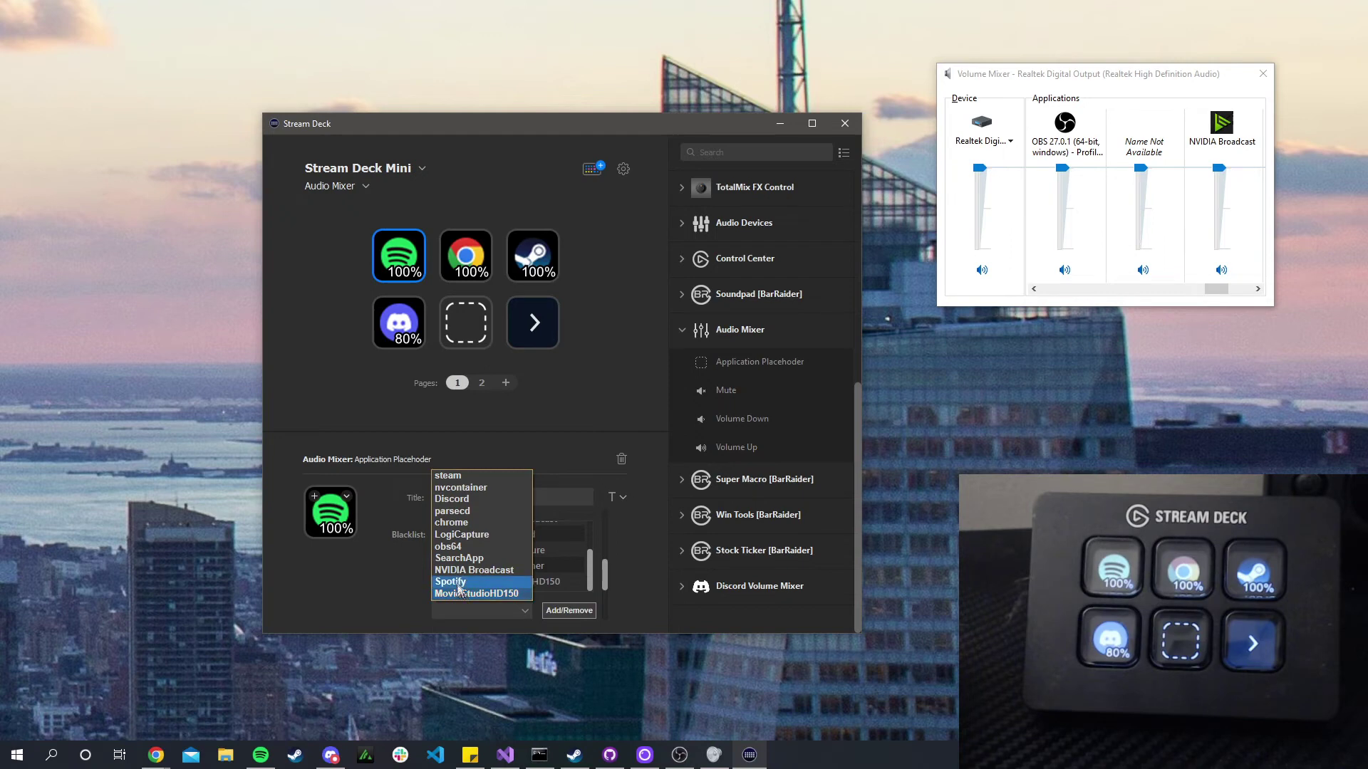
pyautogui.click(463, 538)
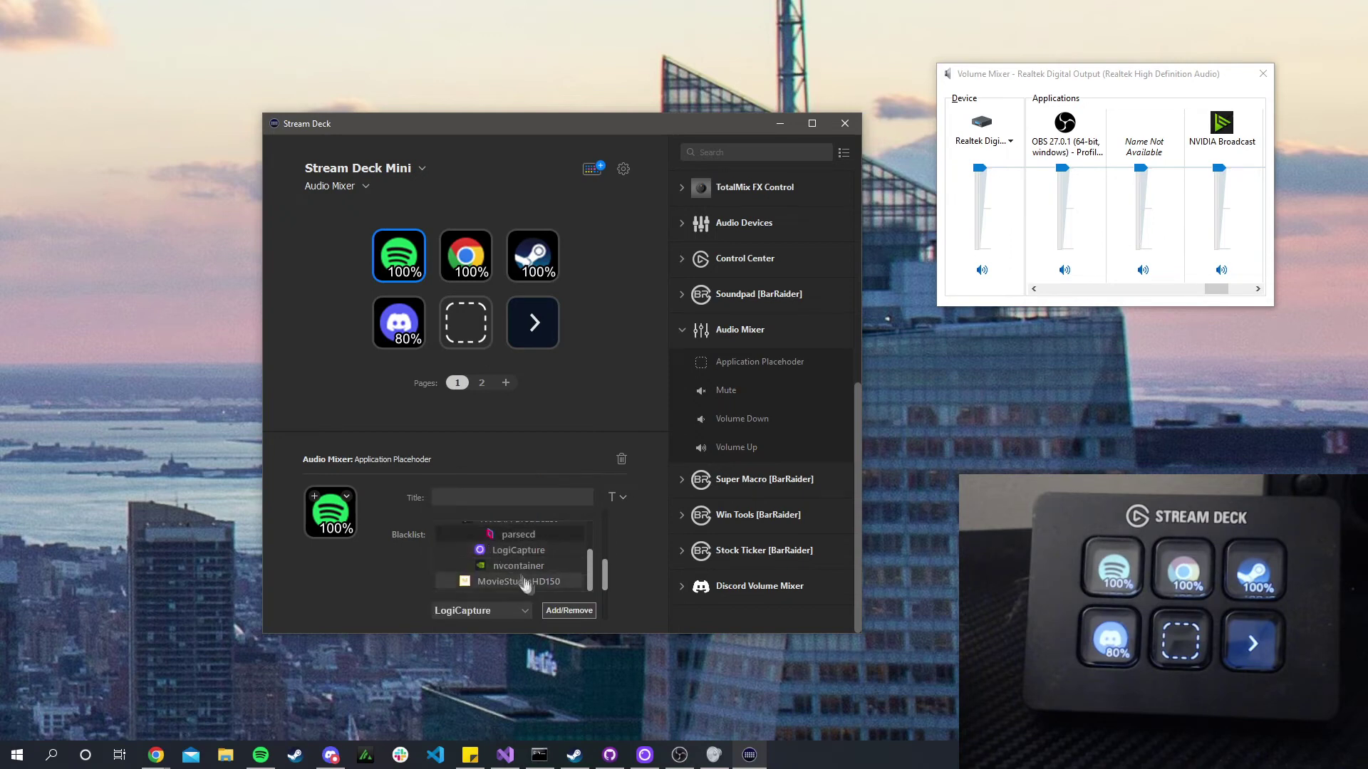
pyautogui.click(565, 609)
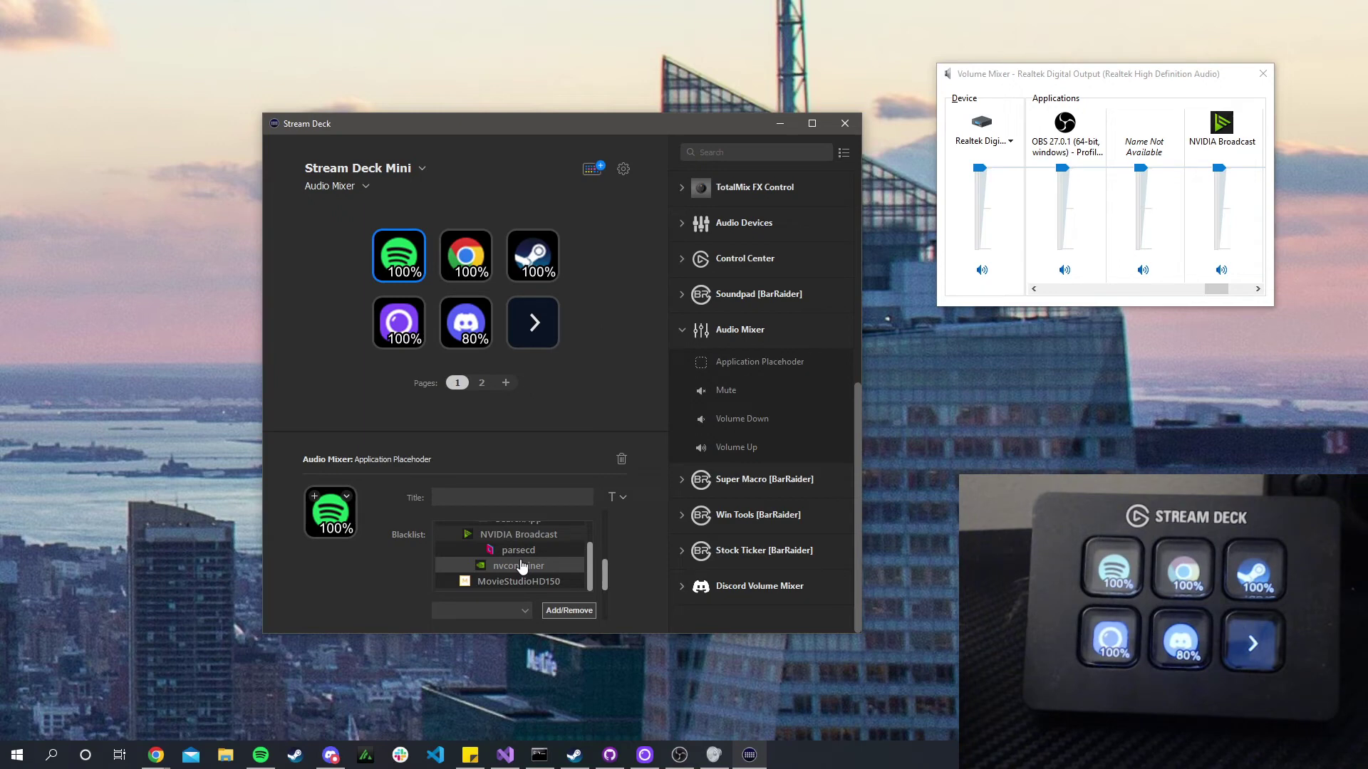
pyautogui.click(404, 338)
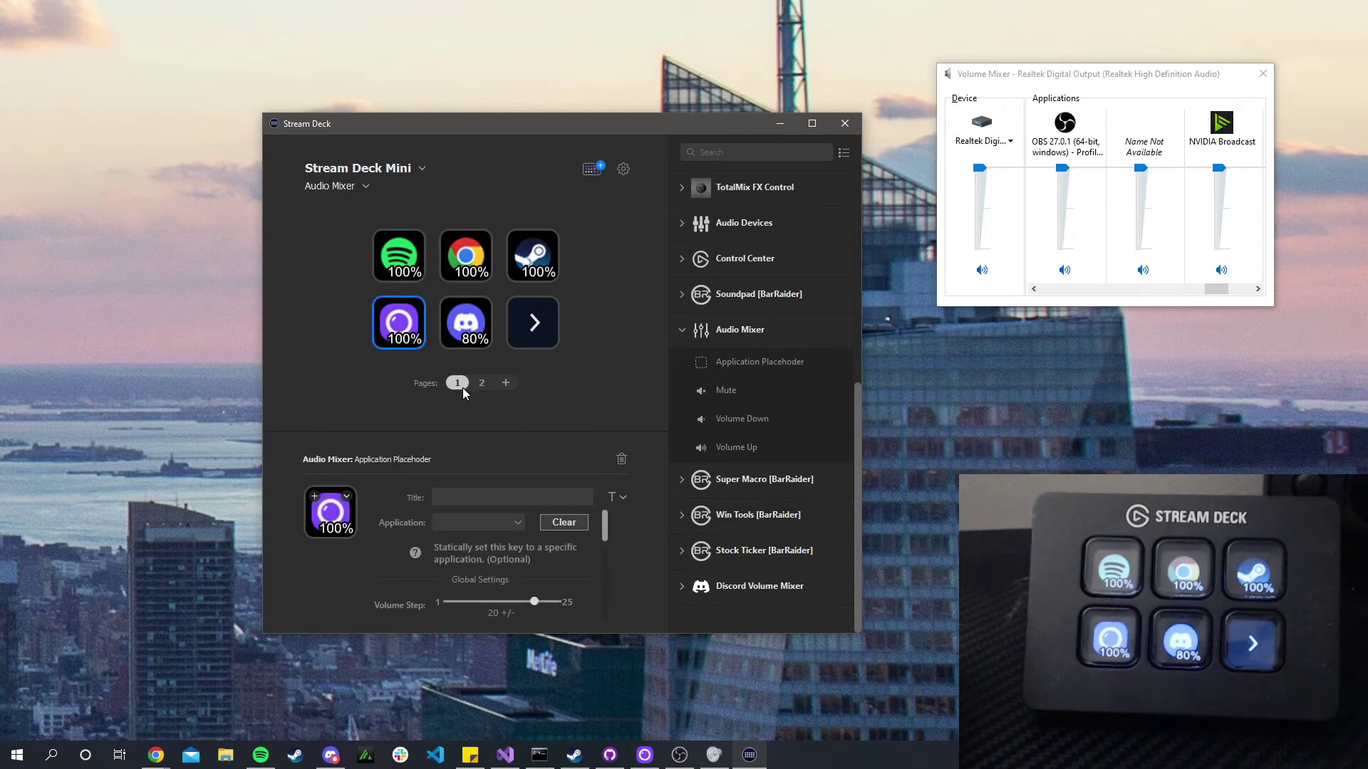
# Choose LogiCapture in the Blacklist list to blacklist it again, returning Discord to slot four
pyautogui.scroll(-6, 490, 559)
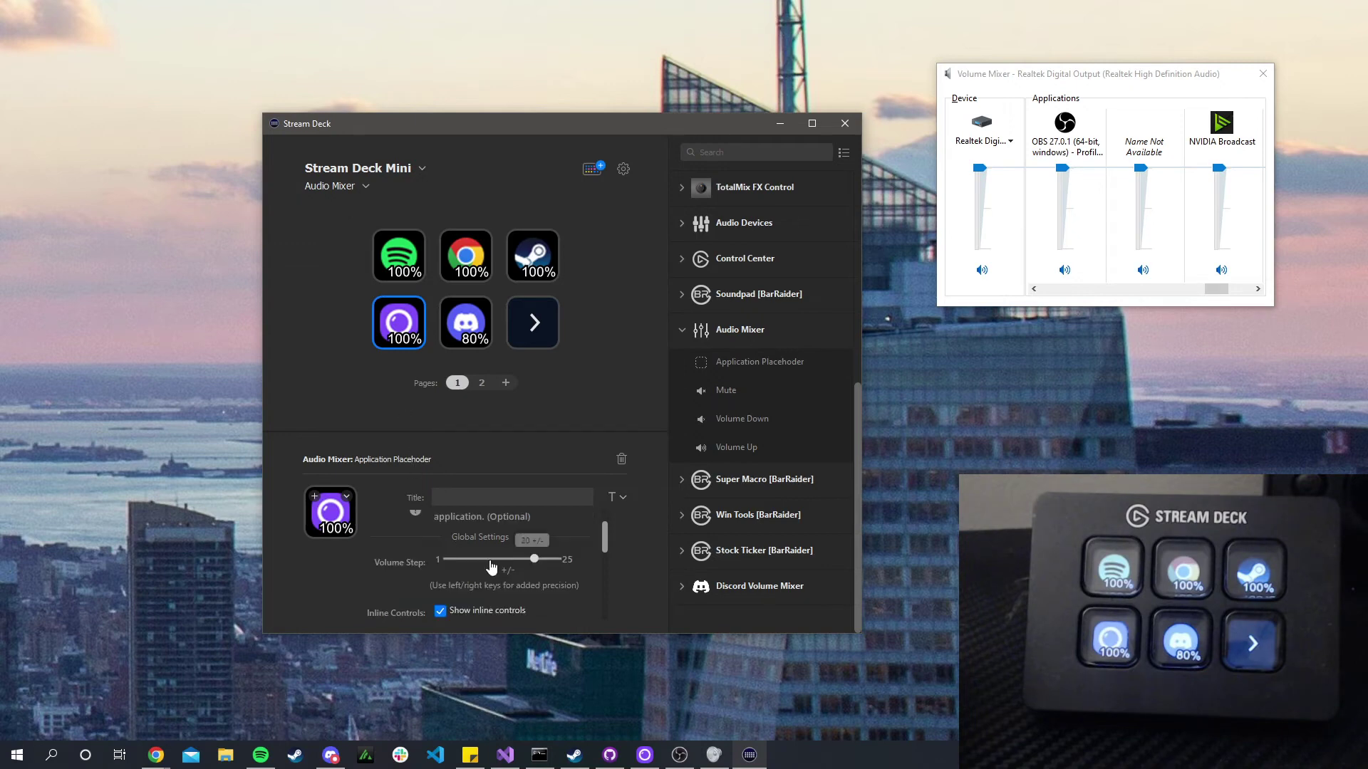
pyautogui.scroll(-2, 414, 590)
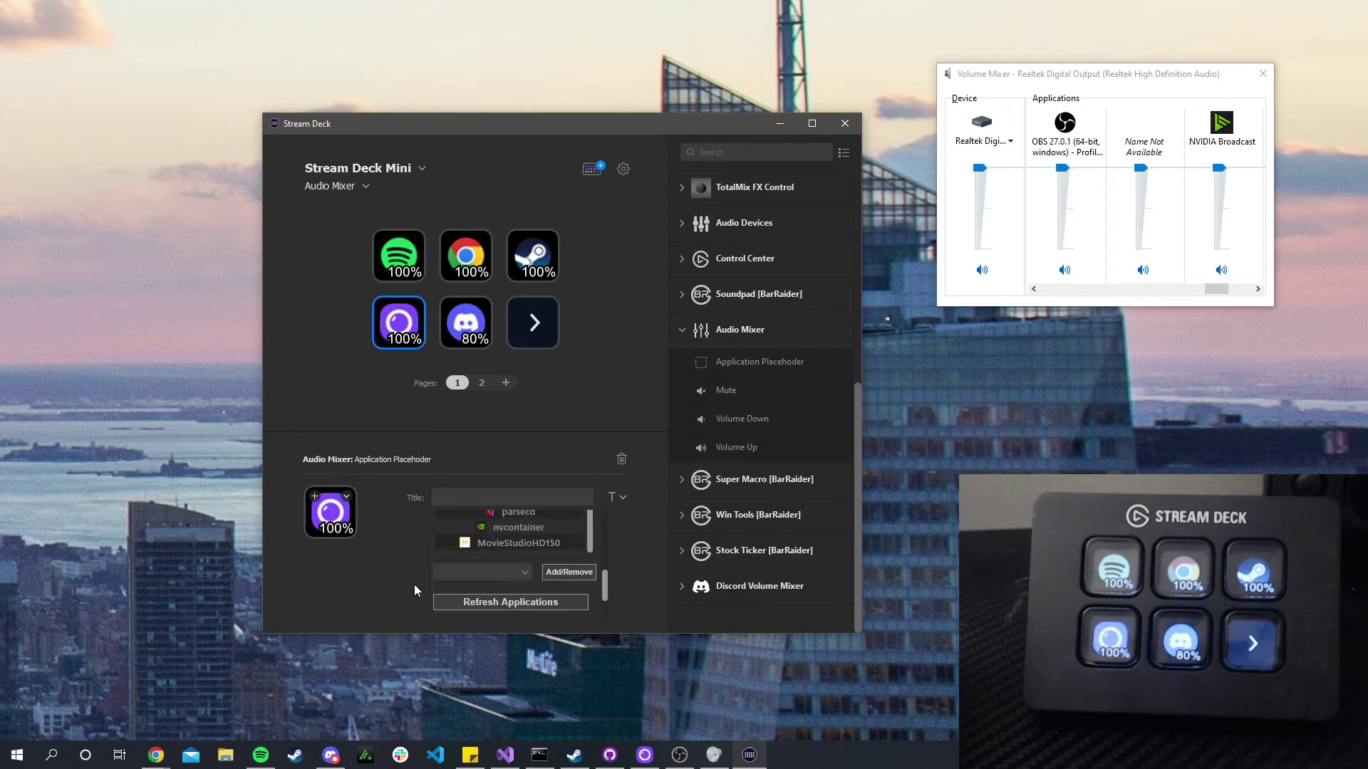
pyautogui.click(472, 575)
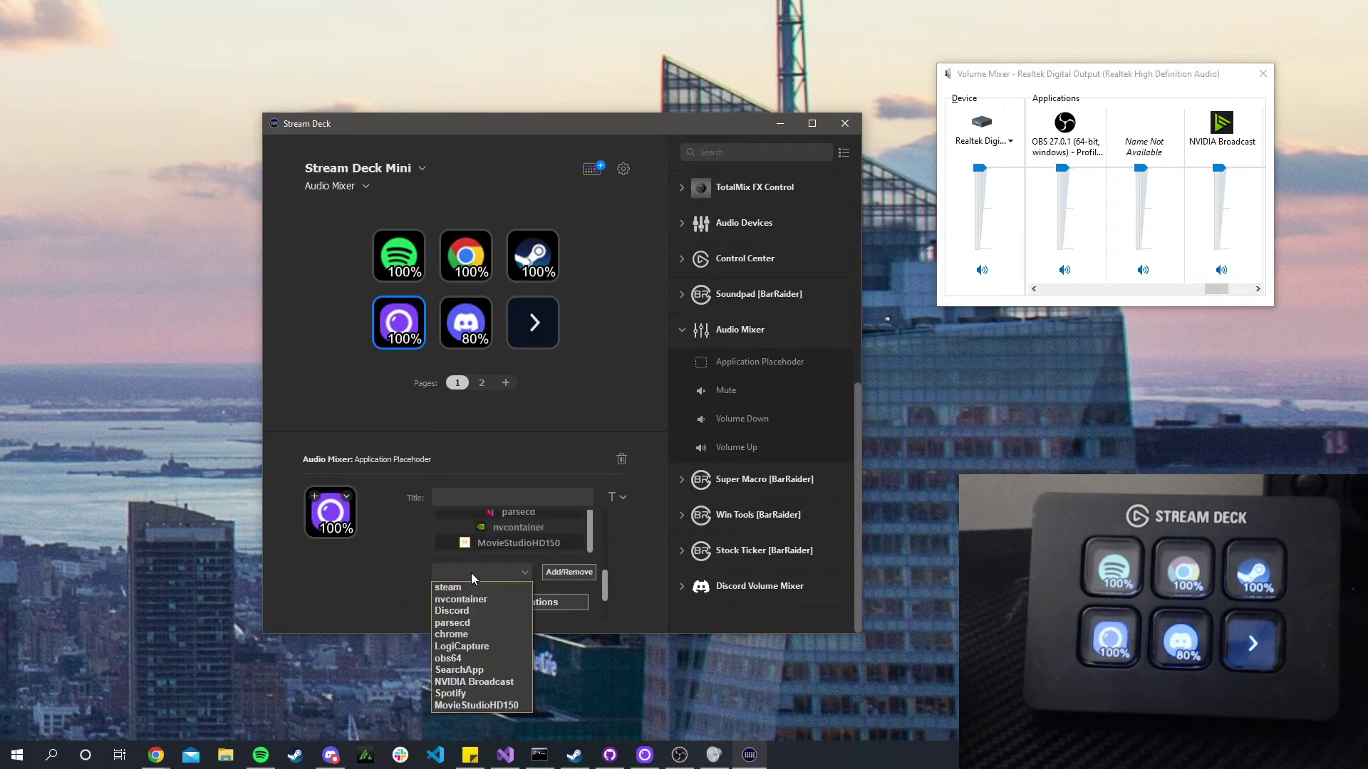
pyautogui.click(470, 647)
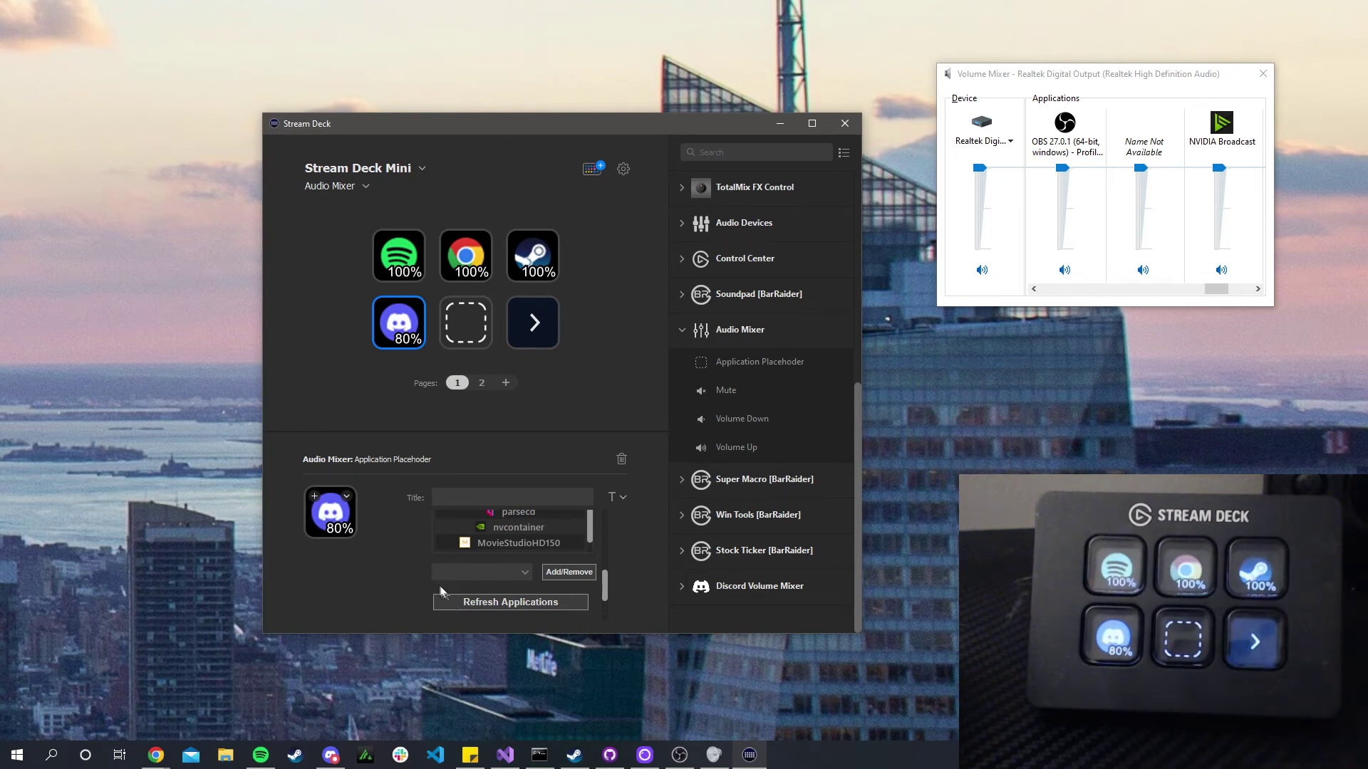
pyautogui.scroll(-2, 513, 537)
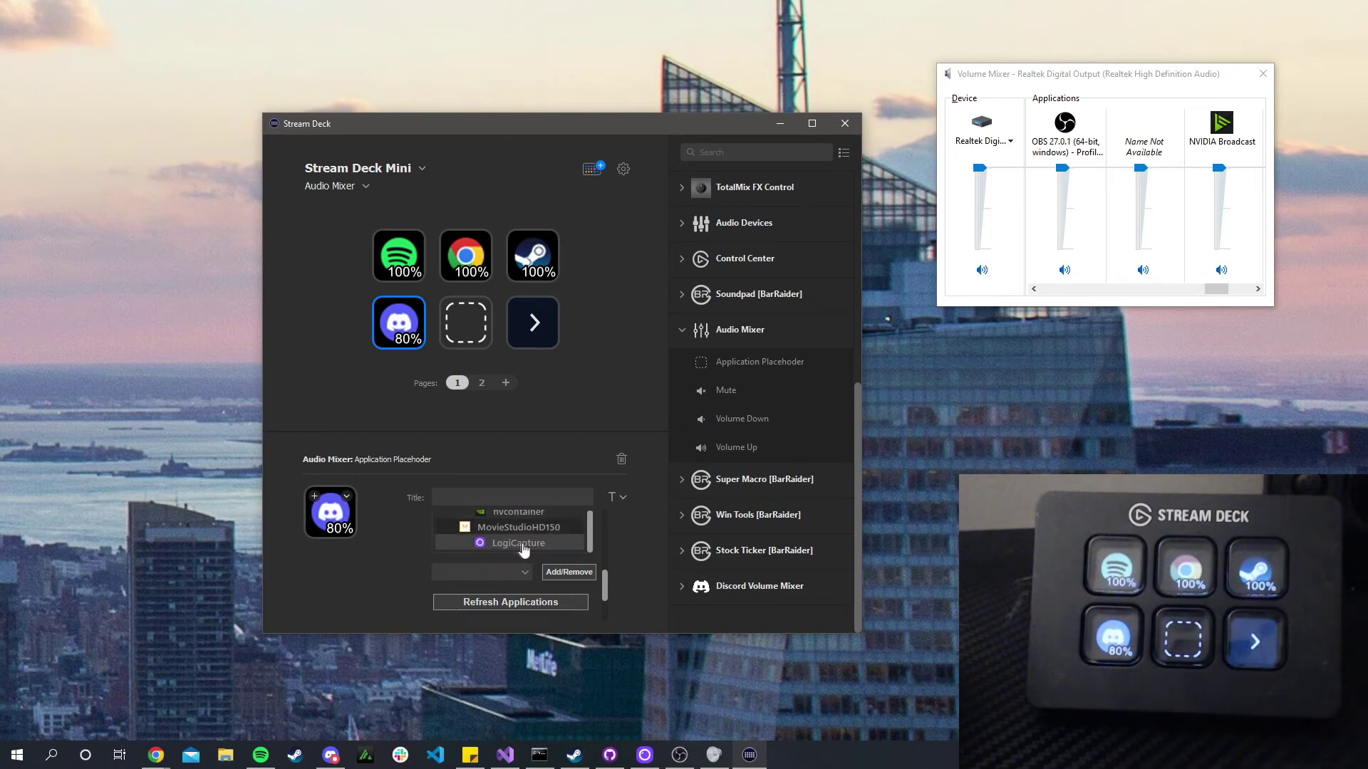
pyautogui.scroll(2, 513, 549)
pyautogui.scroll(1, 416, 562)
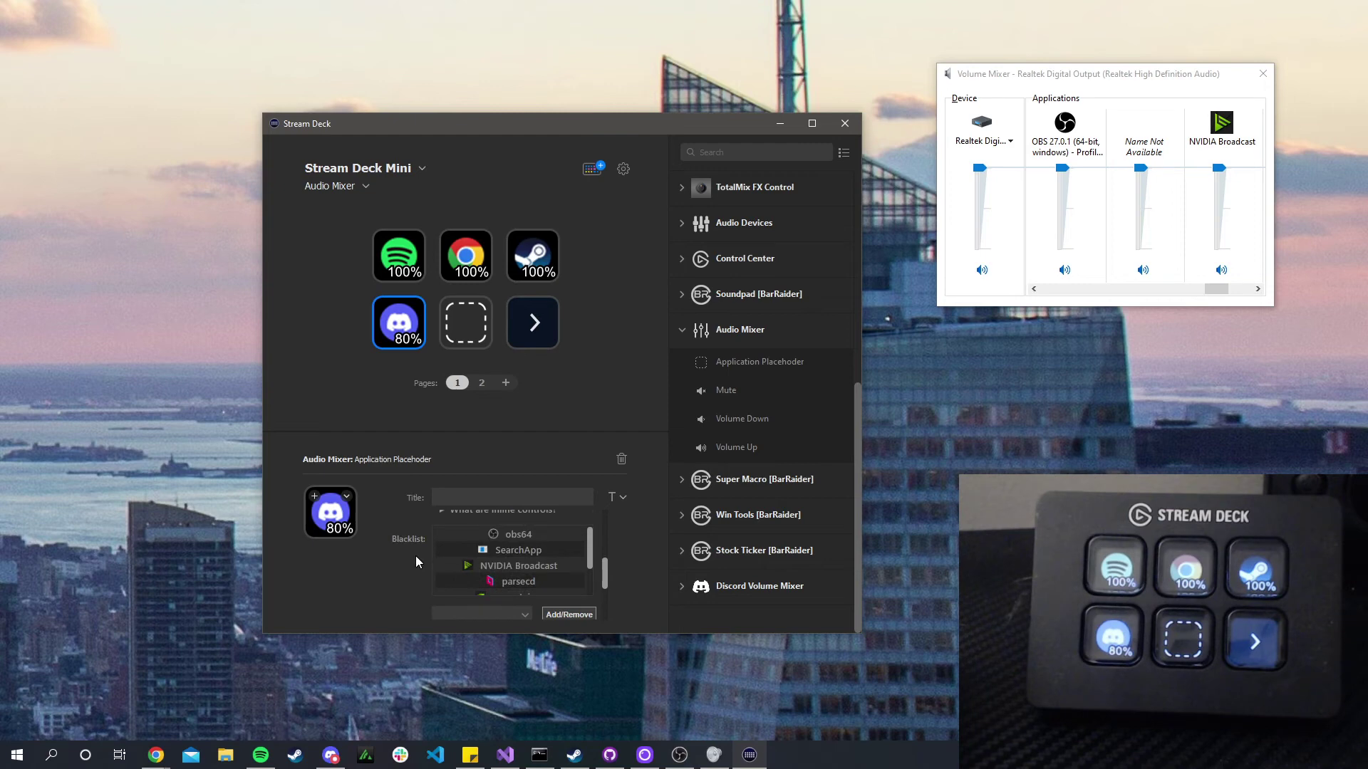
pyautogui.scroll(1, 419, 567)
pyautogui.scroll(-2, 417, 557)
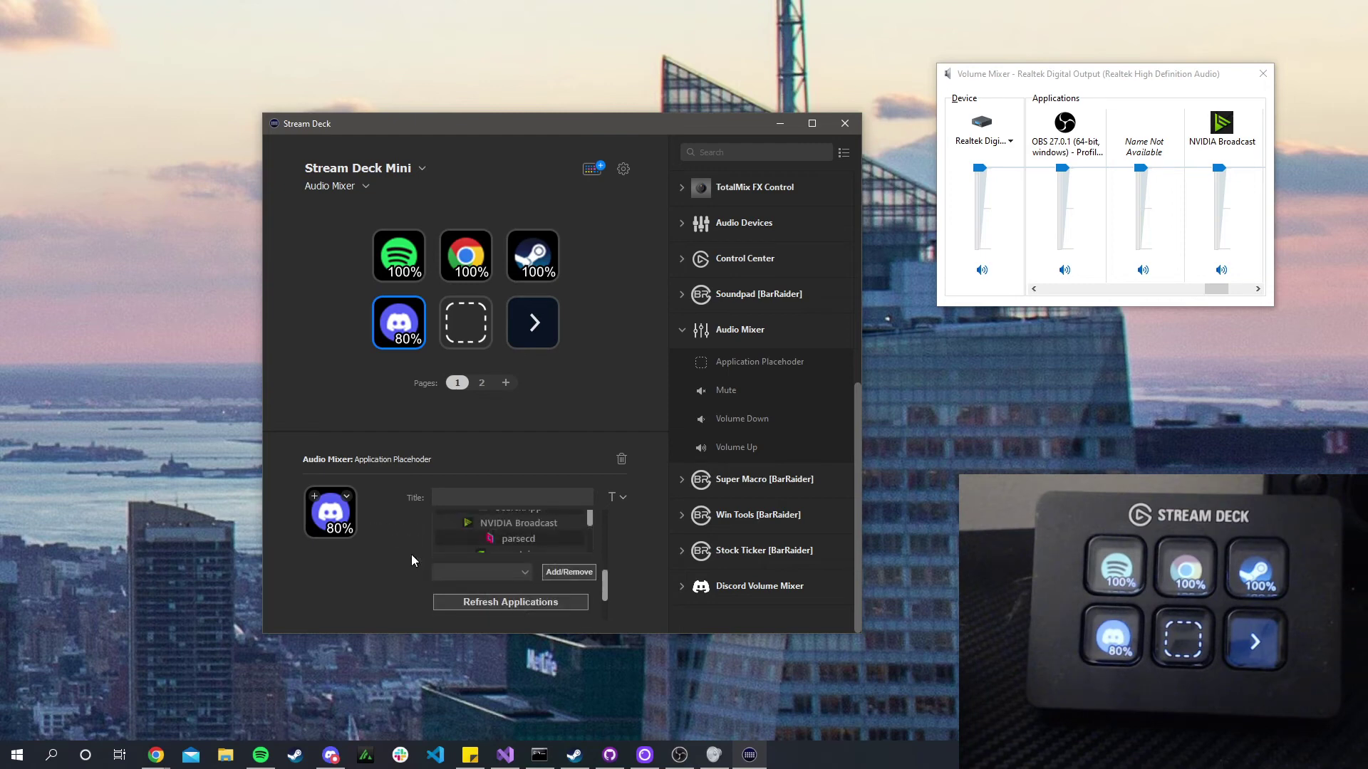
pyautogui.scroll(-1, 412, 559)
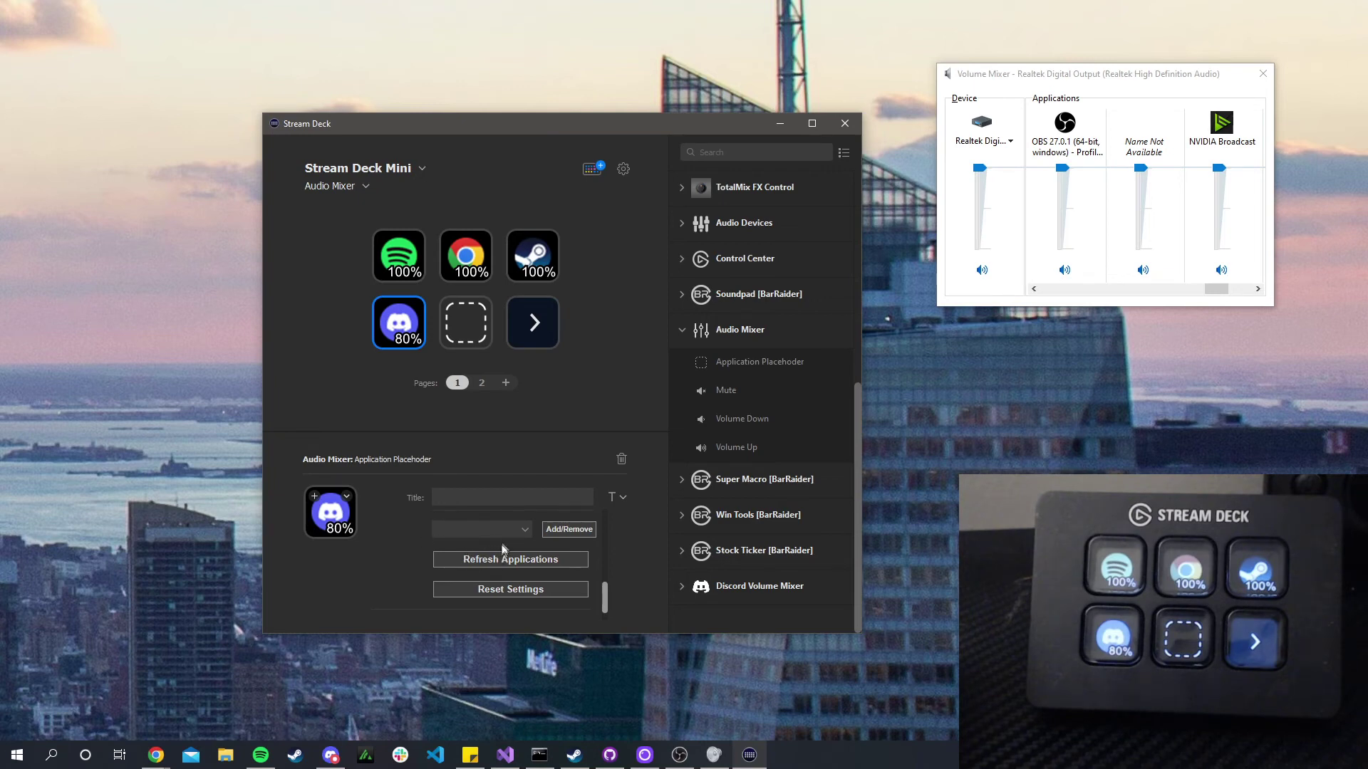
pyautogui.click(490, 527)
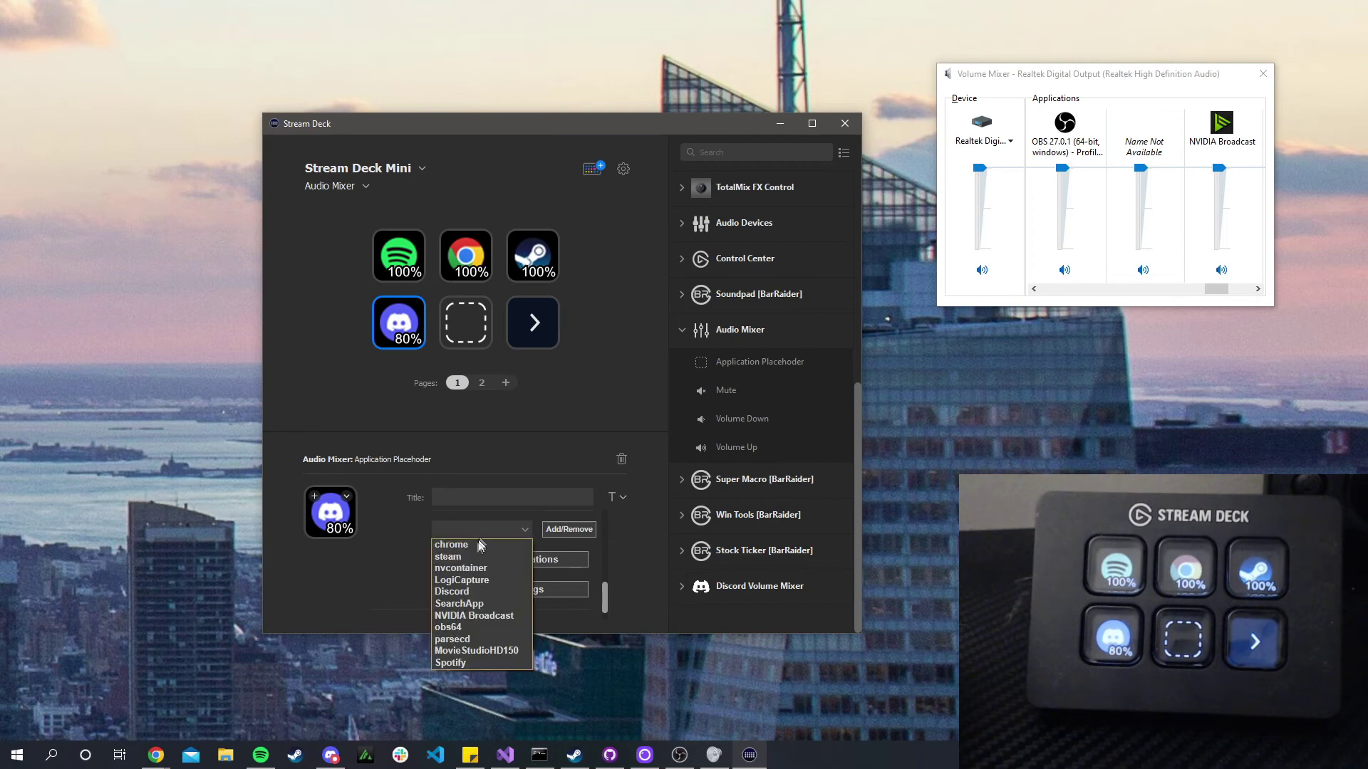
pyautogui.click(480, 533)
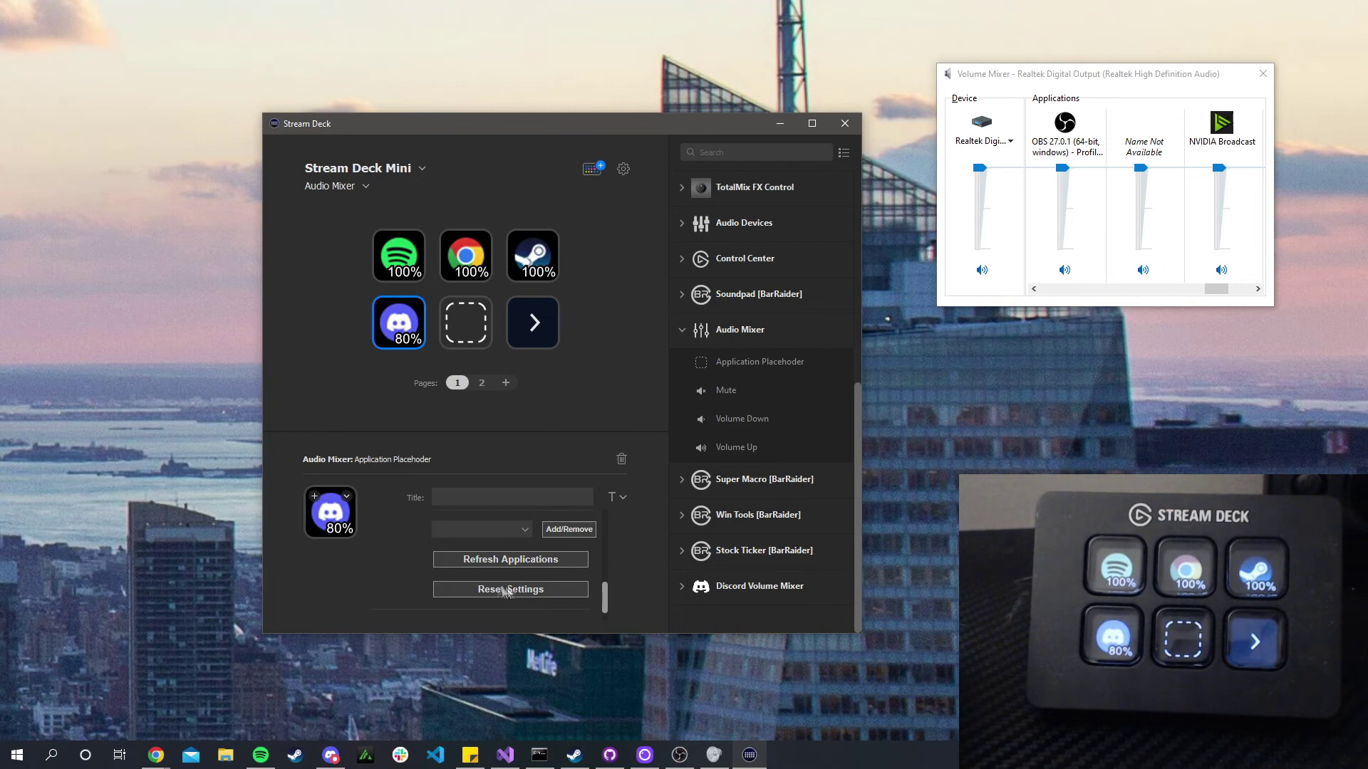
pyautogui.scroll(1, 418, 562)
pyautogui.scroll(1, 417, 562)
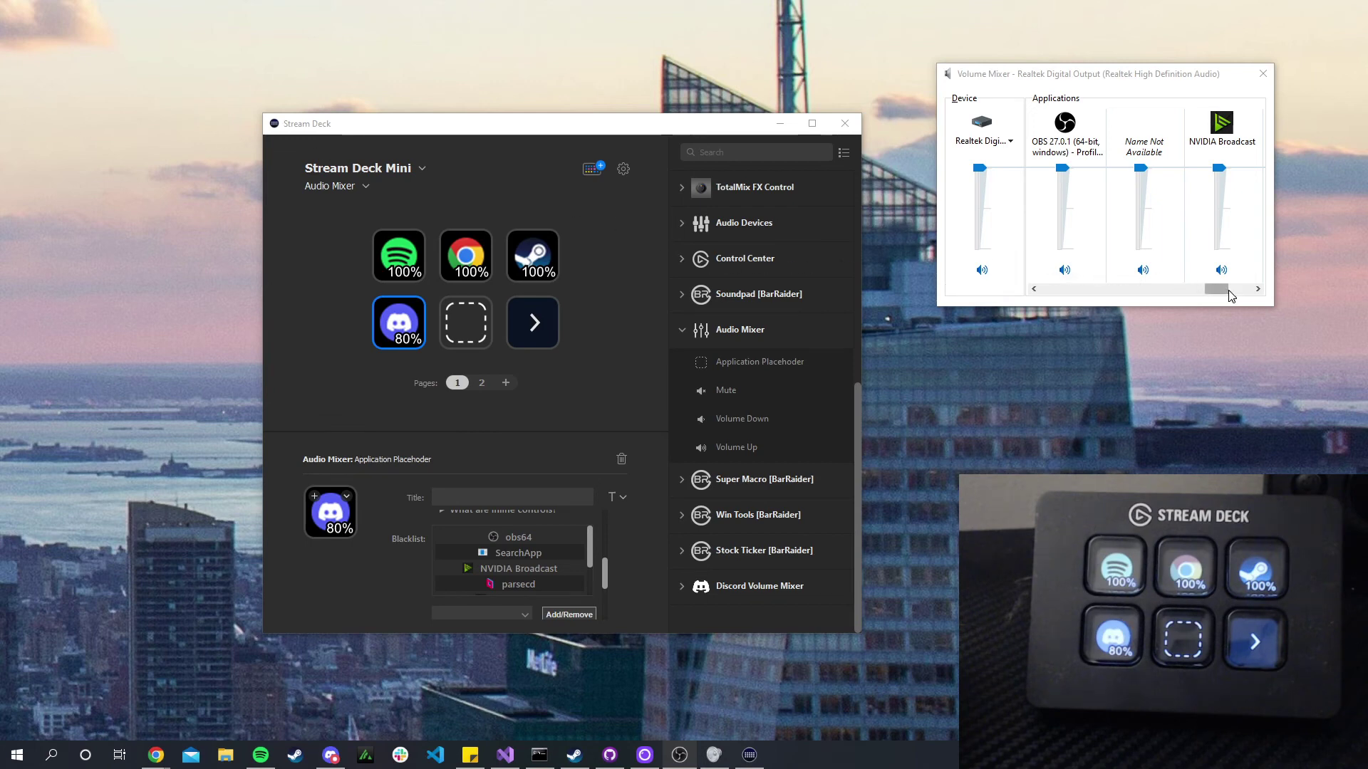
# Scroll the Volume Mixer left to reveal both Discord sessions beside OBS
pyautogui.moveTo(1216, 289); pyautogui.dragTo(1172, 288)
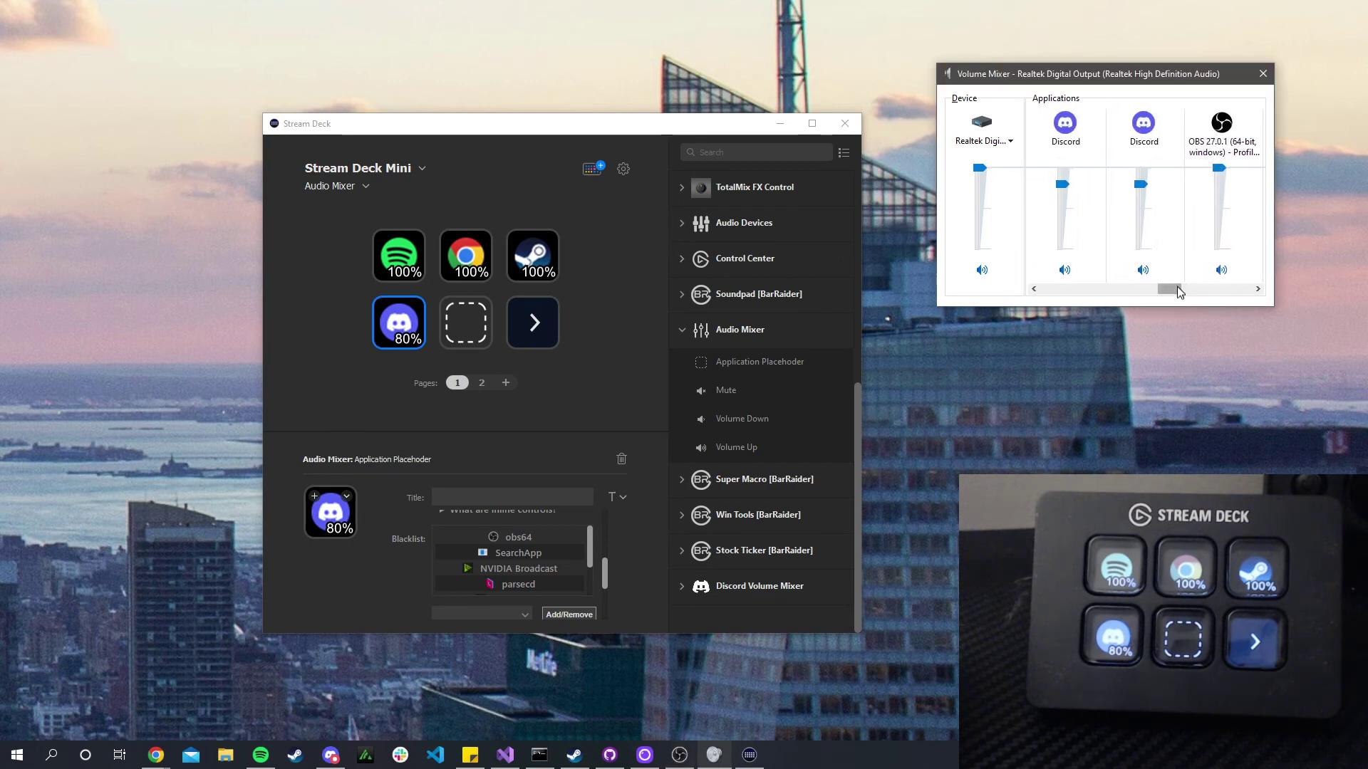